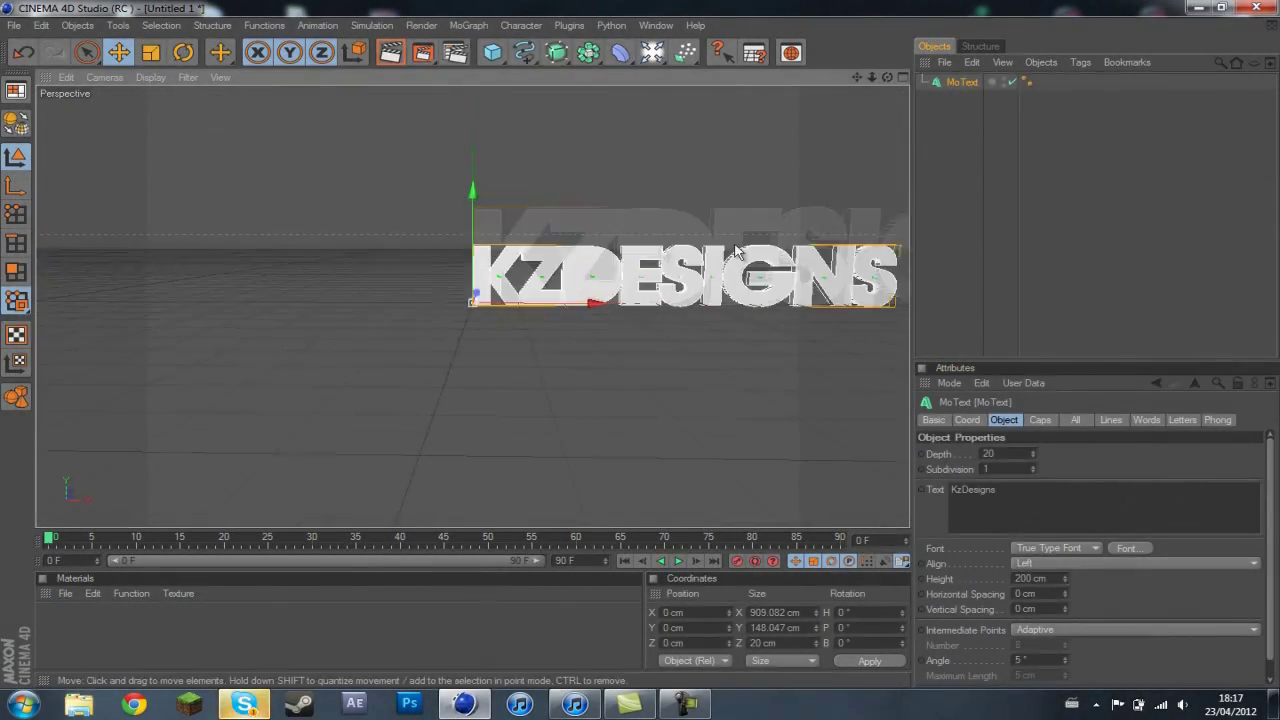
Set Cinema 4D renders to 1280 wide, saved as PNG with alpha to the desktop
{"action": "left_click", "coordinate": [421, 25]}
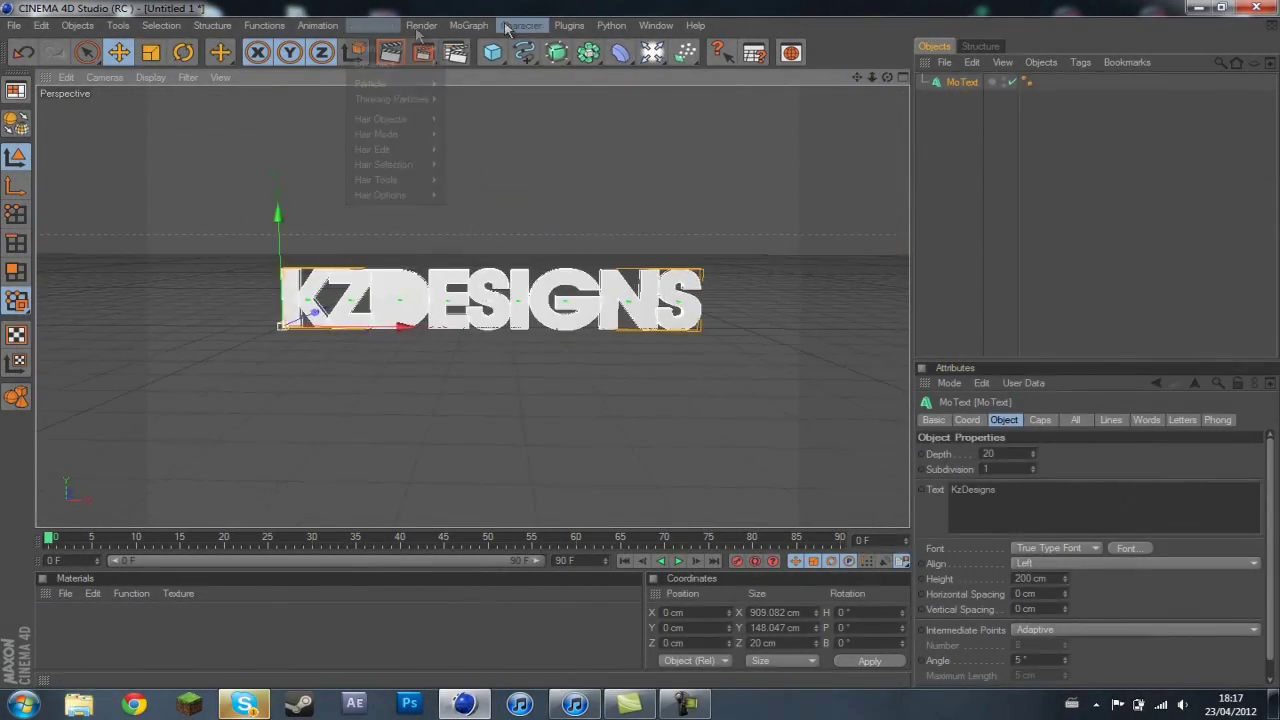
{"action": "left_click", "coordinate": [420, 185]}
{"action": "double_click", "coordinate": [375, 82]}
{"action": "type", "text": "1280"}
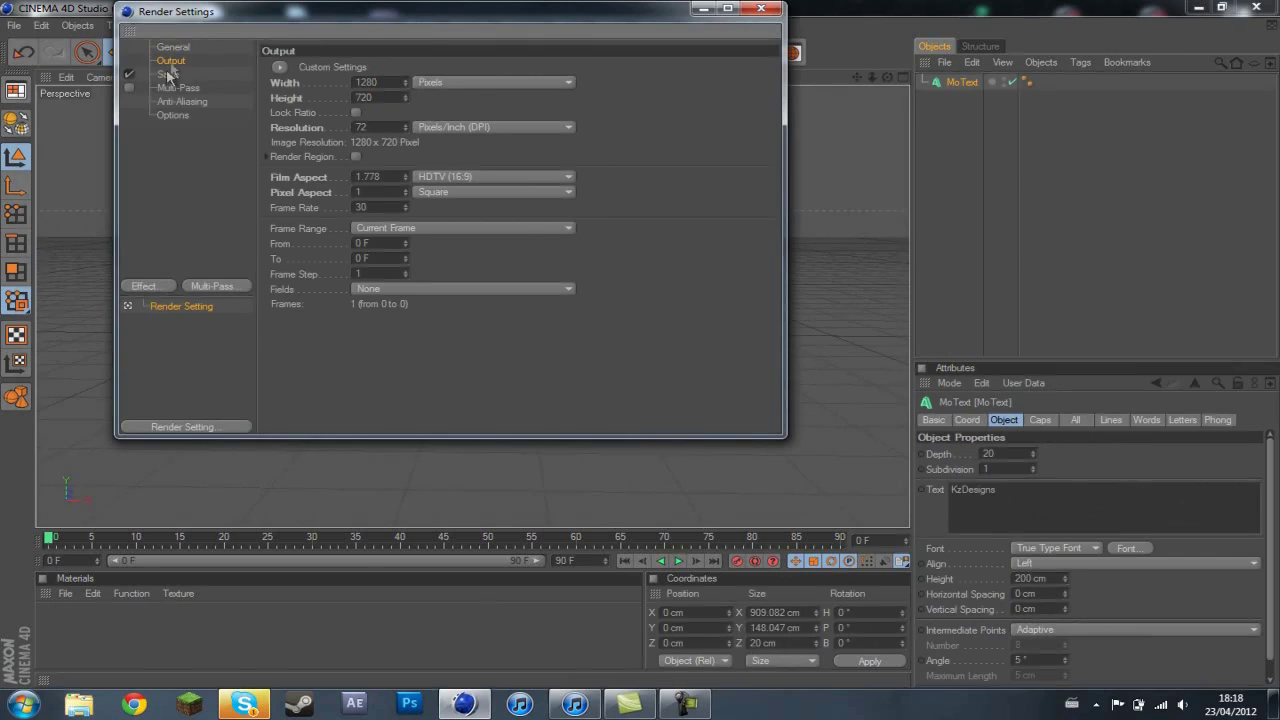
{"action": "left_click", "coordinate": [168, 75]}
{"action": "left_click", "coordinate": [285, 100]}
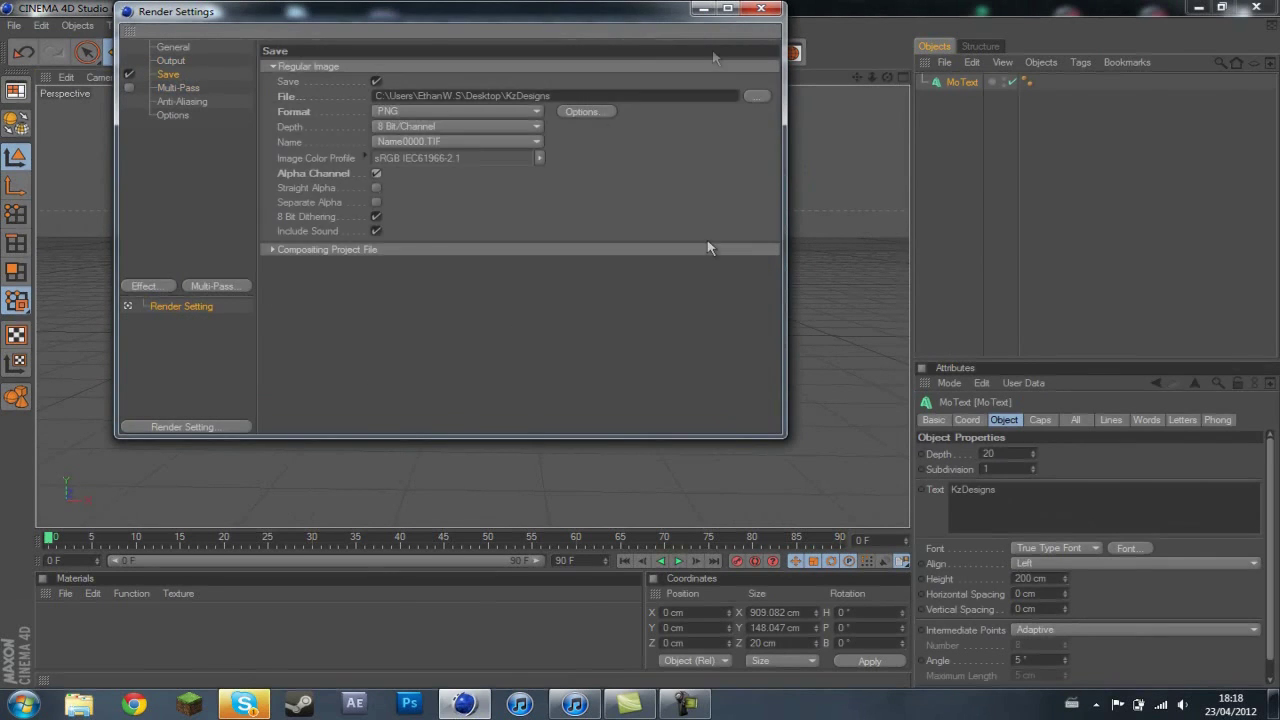
{"action": "left_click", "coordinate": [763, 11]}
{"action": "left_click", "coordinate": [1040, 420]}
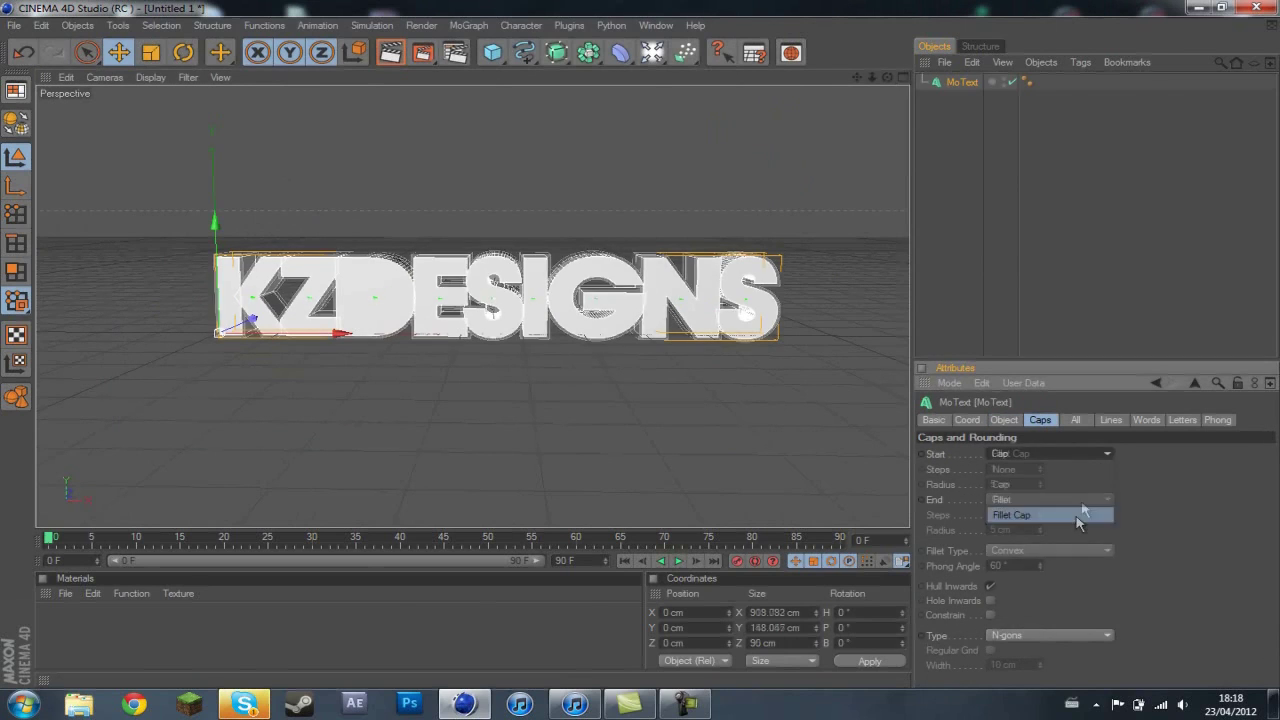
Give the KzDesigns text fillet caps with a 2-step fillet type and preview the rounded edges
{"action": "left_click", "coordinate": [1078, 516]}
{"action": "left_click", "coordinate": [1050, 550]}
{"action": "left_click", "coordinate": [1010, 640]}
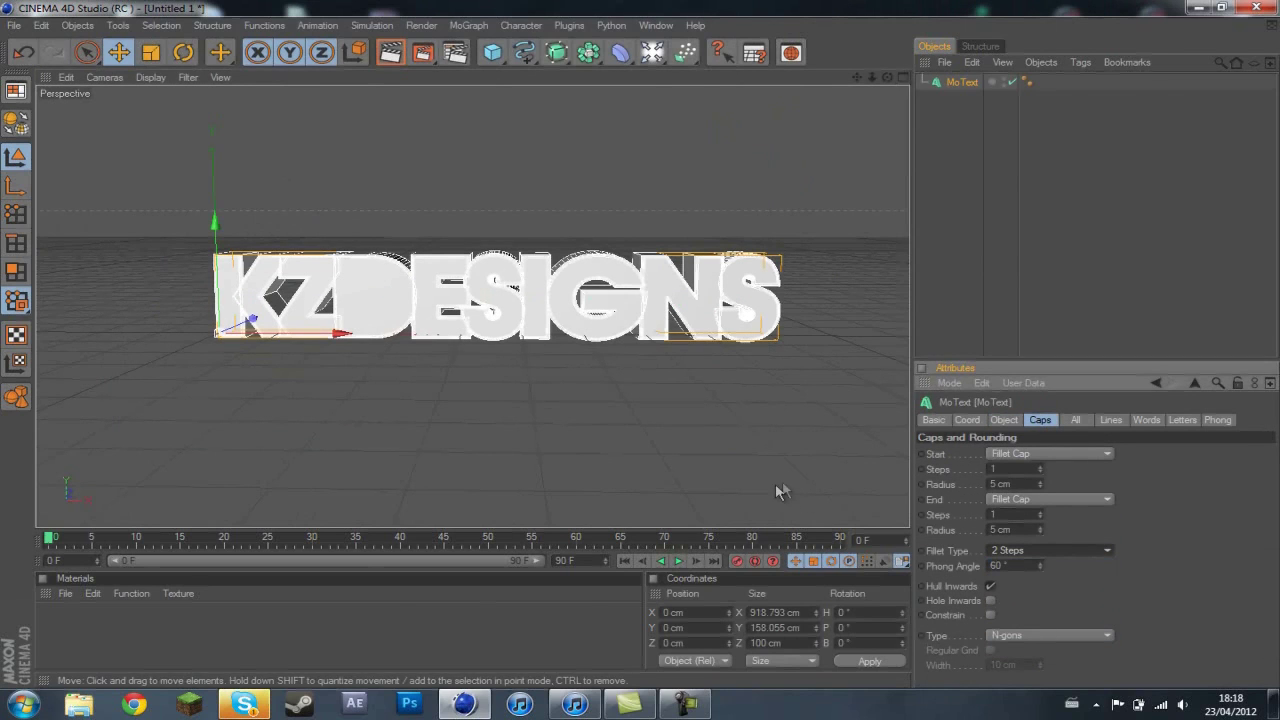
{"action": "key", "text": "ctrl+r"}
{"action": "scroll", "coordinate": [527, 373], "scroll_direction": "up", "scroll_amount": 3}
{"action": "left_click", "coordinate": [1014, 566]}
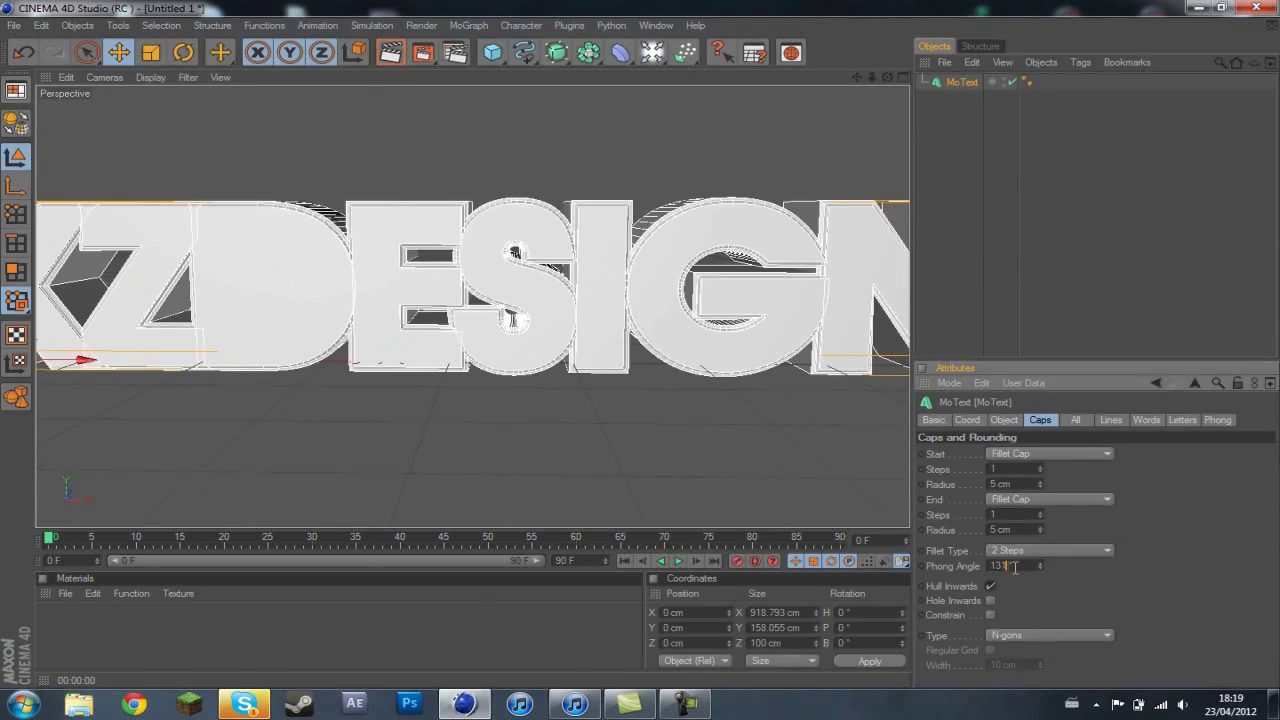
{"action": "left_click", "coordinate": [378, 57]}
{"action": "scroll", "coordinate": [623, 391], "scroll_direction": "down", "scroll_amount": 3}
Widen the text's horizontal letter spacing to 14 cm
{"action": "left_click", "coordinate": [1004, 420]}
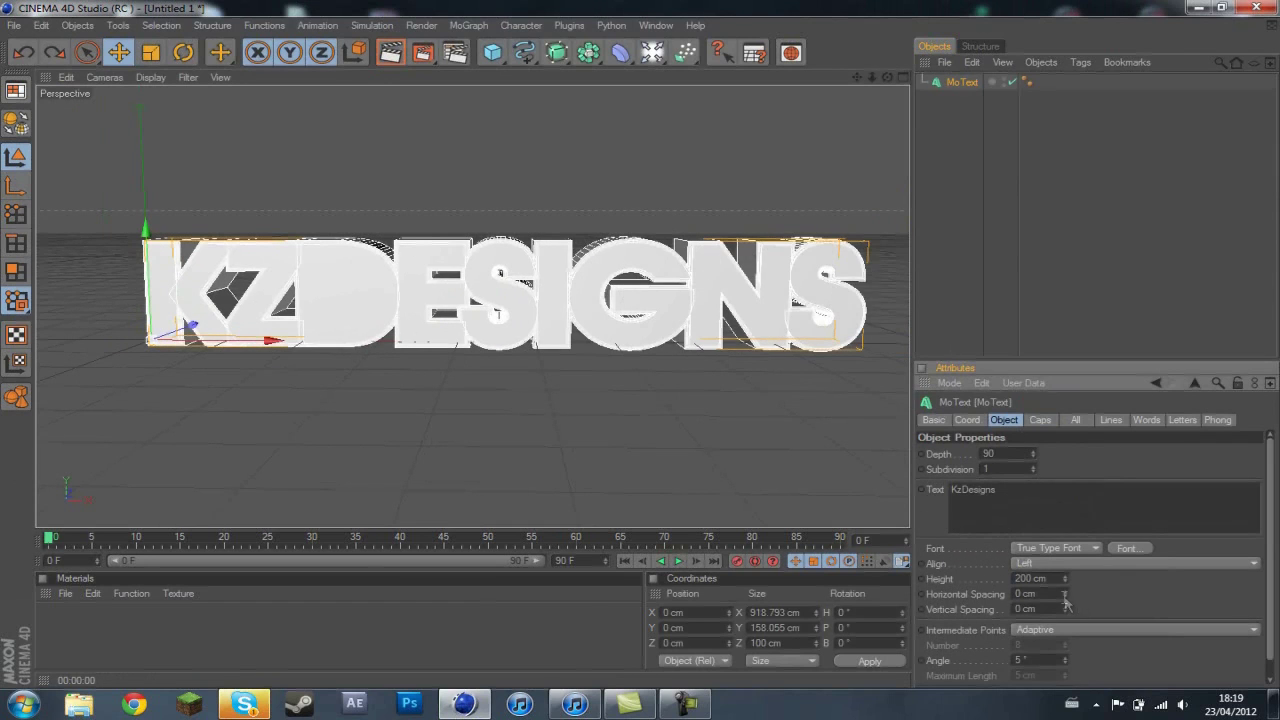
{"action": "left_click_drag", "start_coordinate": [1066, 596], "coordinate": [1064, 600]}
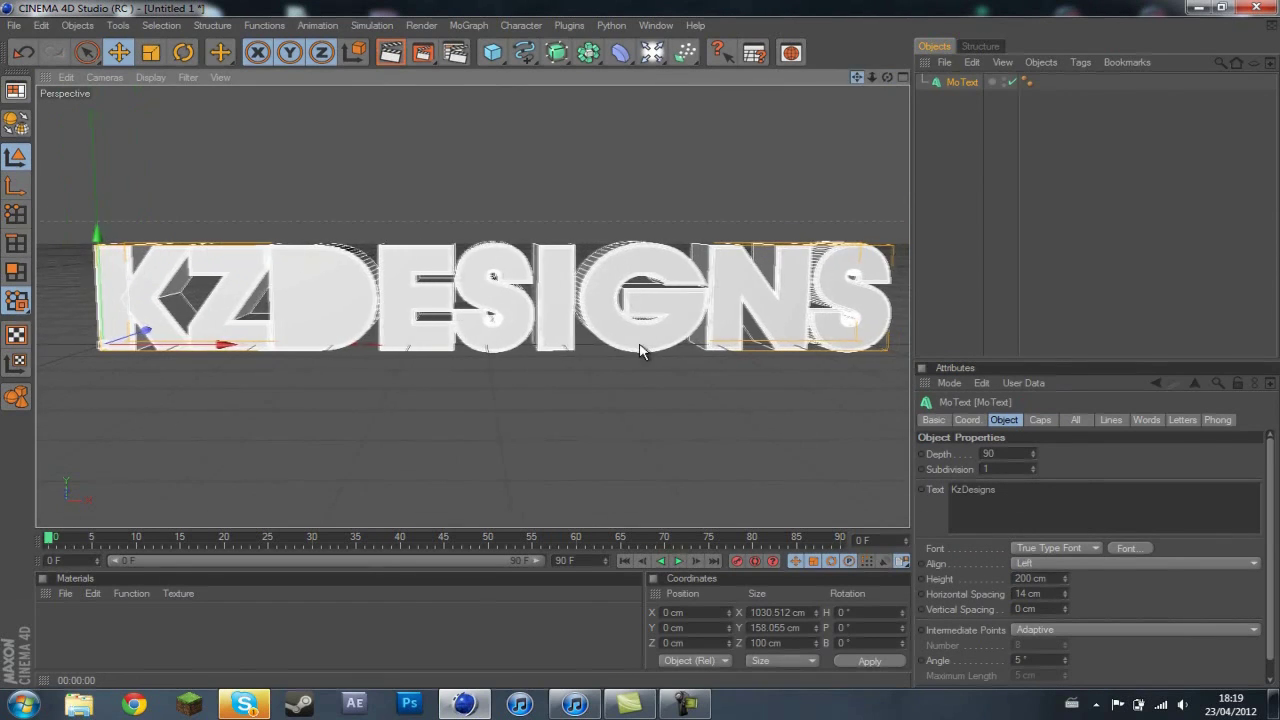
{"action": "scroll", "coordinate": [640, 350], "scroll_direction": "up", "scroll_amount": 2}
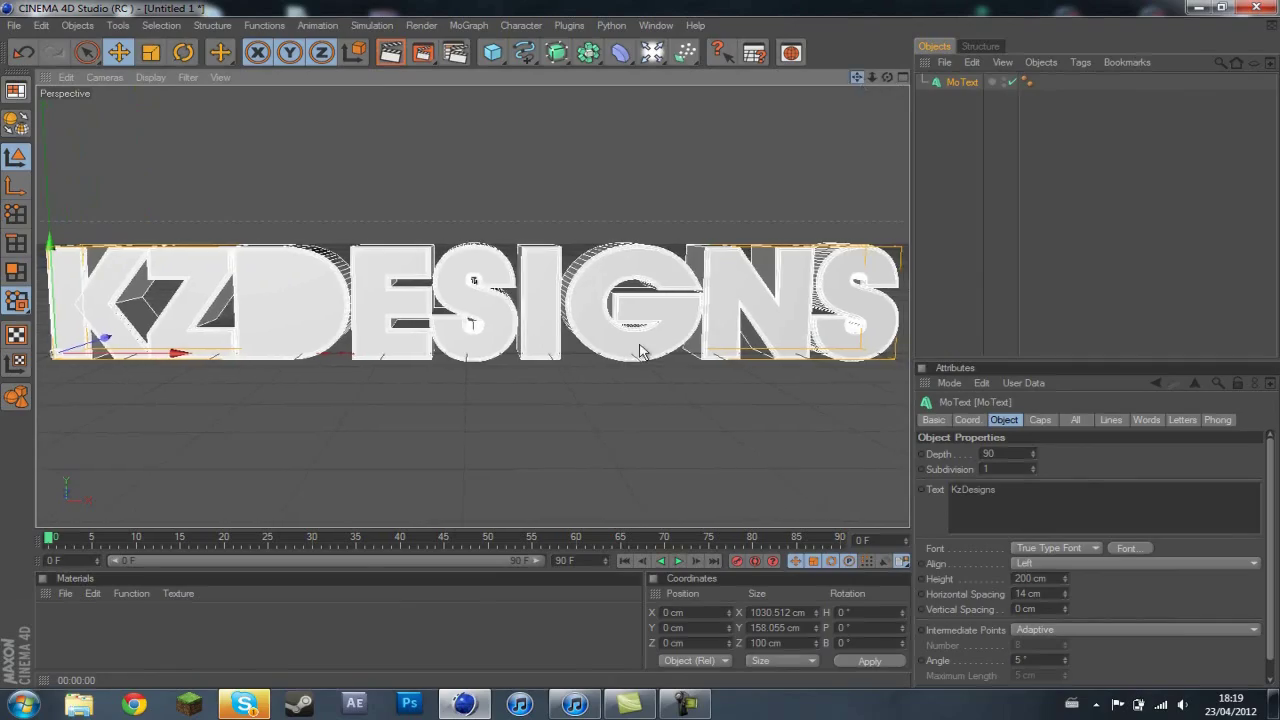
{"action": "scroll", "coordinate": [640, 350], "scroll_direction": "up", "scroll_amount": 1}
{"action": "scroll", "coordinate": [640, 350], "scroll_direction": "down", "scroll_amount": 2}
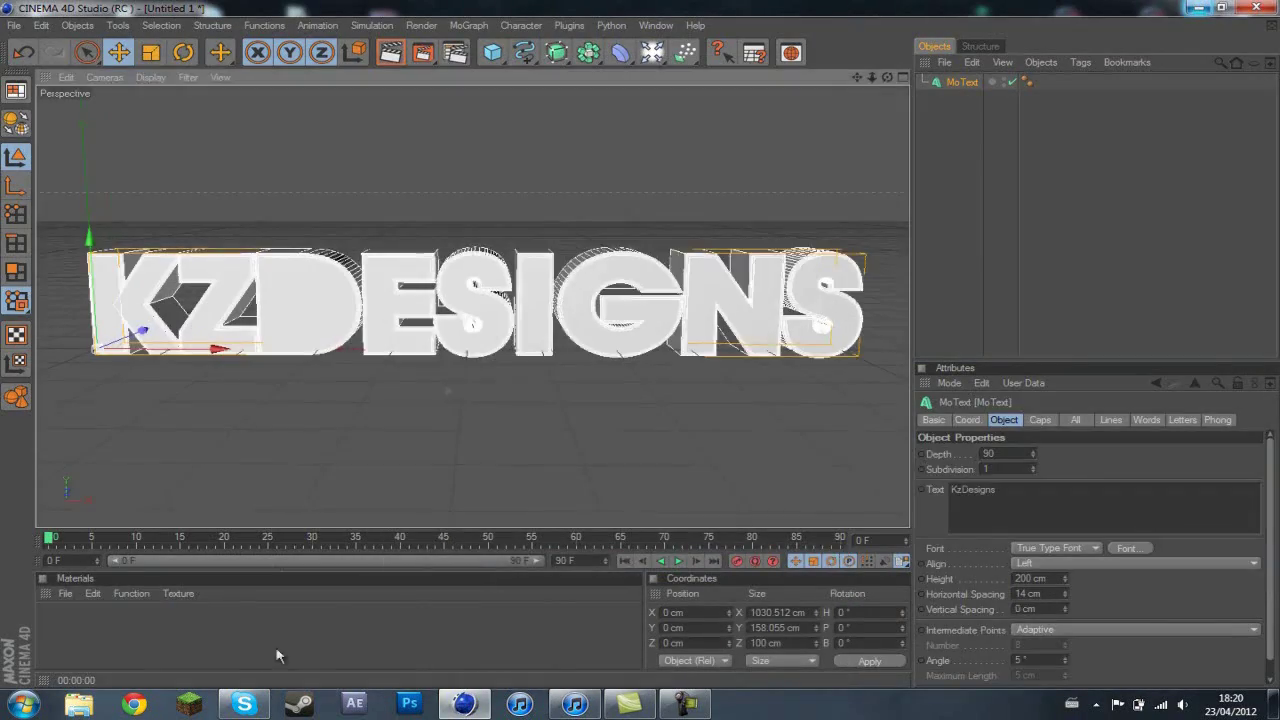
Create a material Mat with about 28% reflection and transparency enabled
{"action": "double_click", "coordinate": [277, 654]}
{"action": "double_click", "coordinate": [56, 622]}
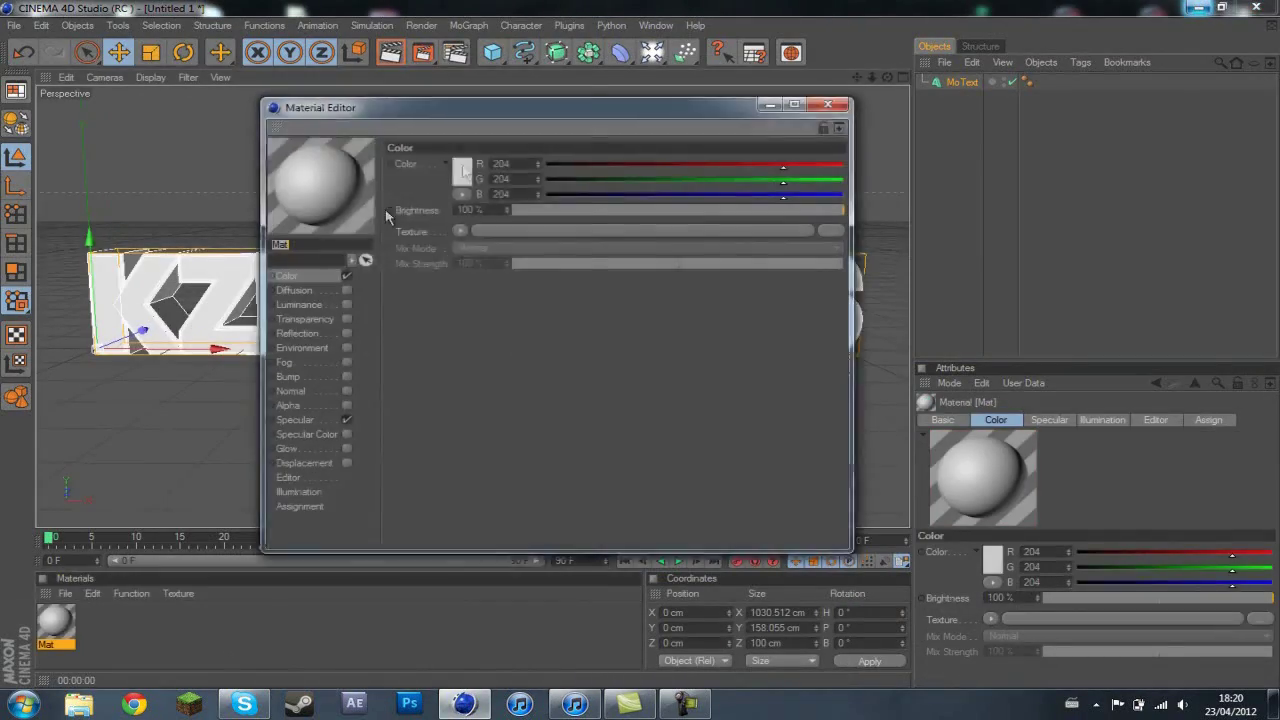
{"action": "left_click", "coordinate": [346, 333]}
{"action": "left_click_drag", "start_coordinate": [760, 210], "coordinate": [634, 220]}
{"action": "left_click", "coordinate": [346, 318]}
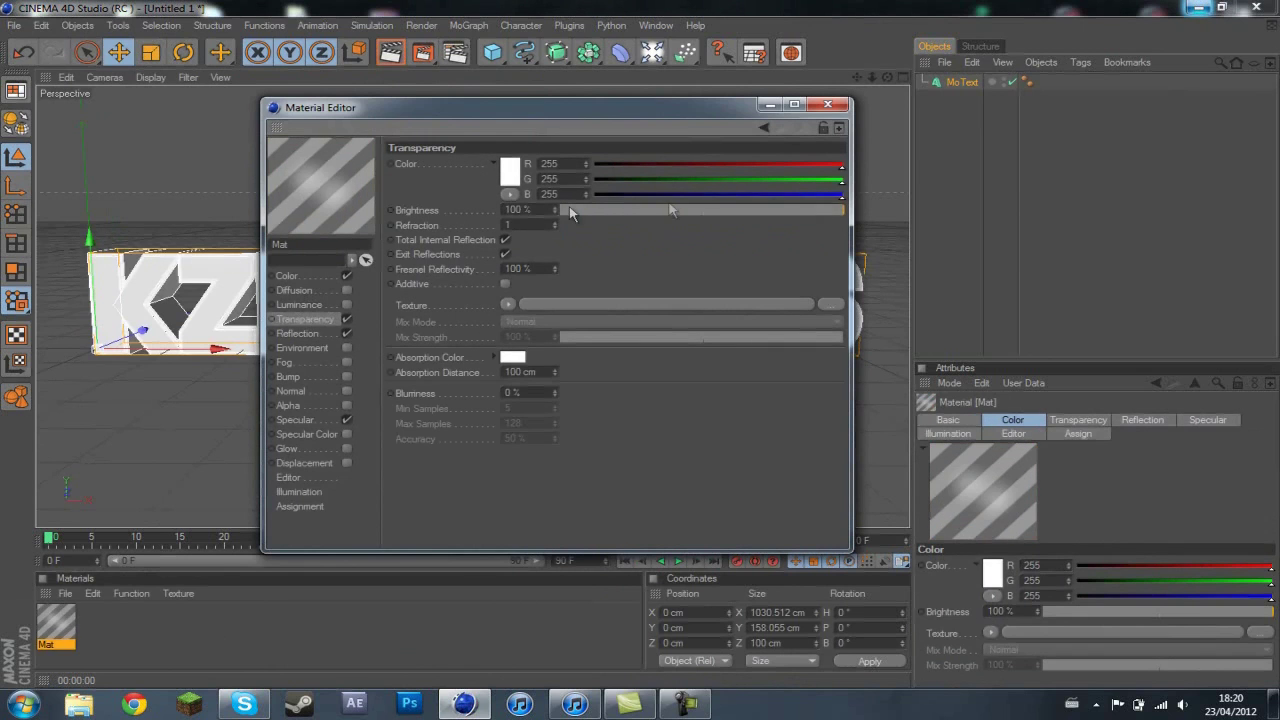
{"action": "type", "text": "i was doing it in this world :)"}
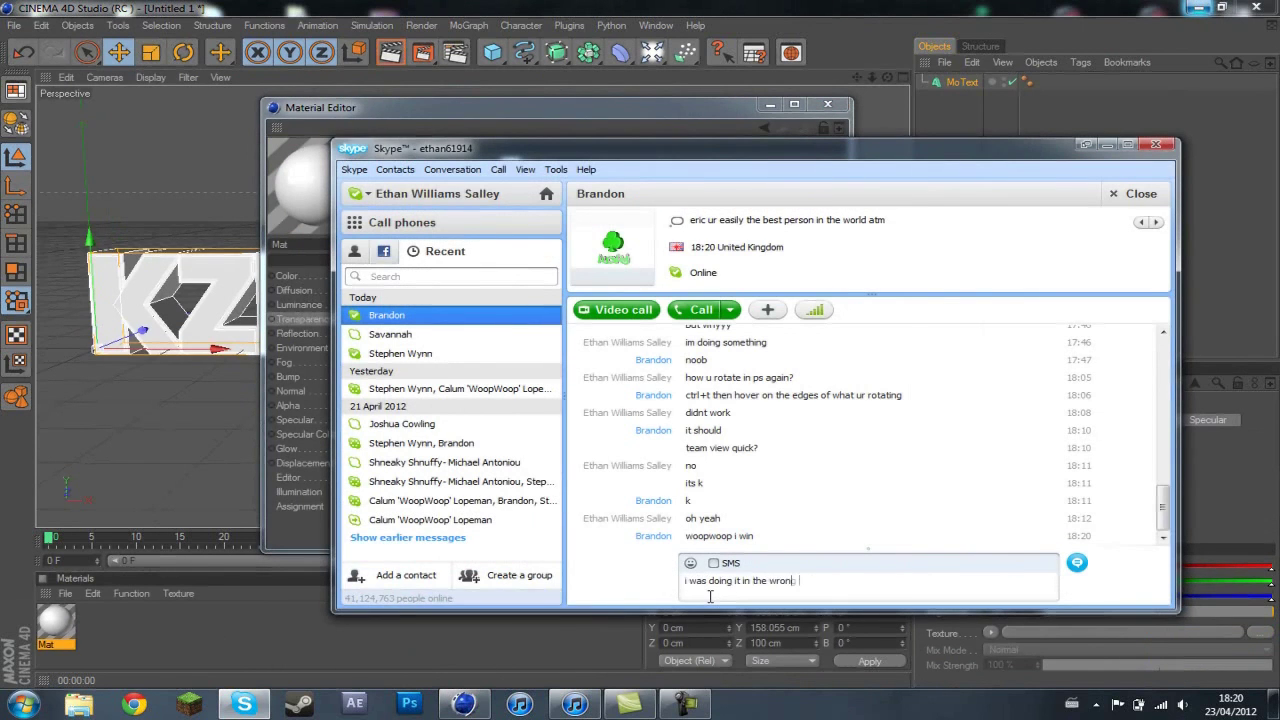
Create a second material, Mat 1, using a gradient as its color texture
{"action": "left_click", "coordinate": [271, 651]}
{"action": "double_click", "coordinate": [330, 640]}
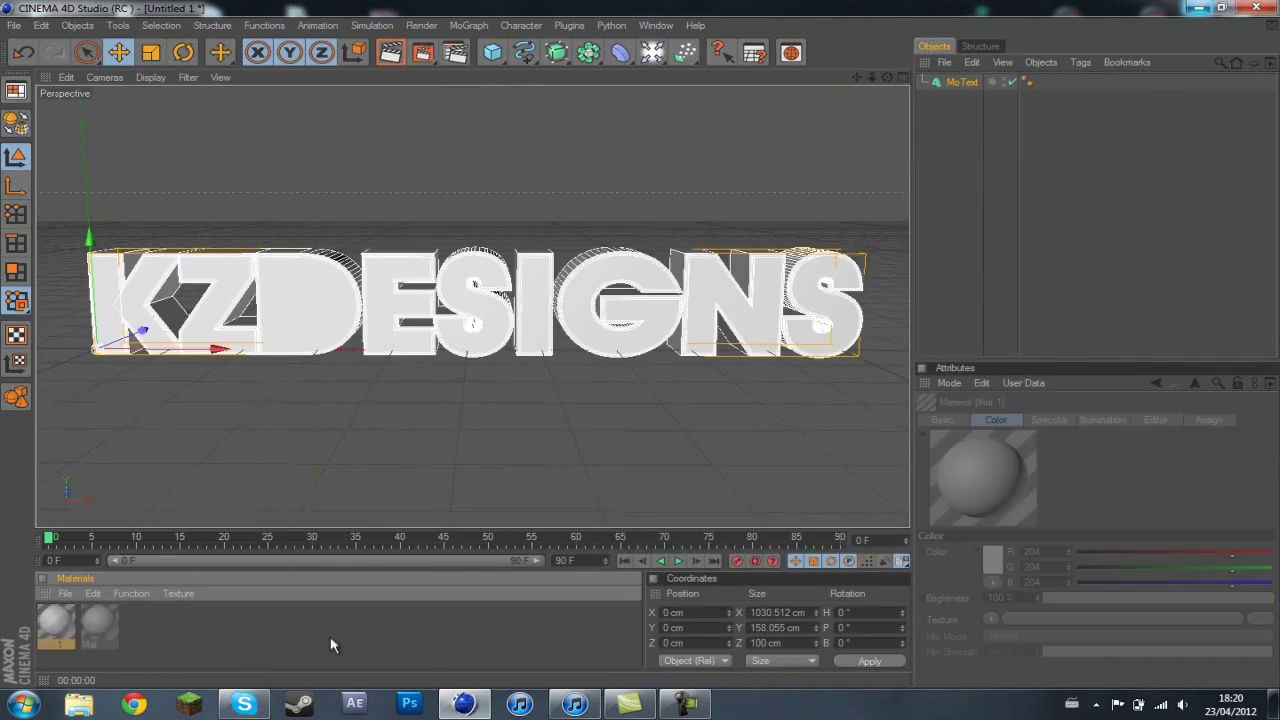
{"action": "double_click", "coordinate": [51, 625]}
{"action": "left_click", "coordinate": [244, 704]}
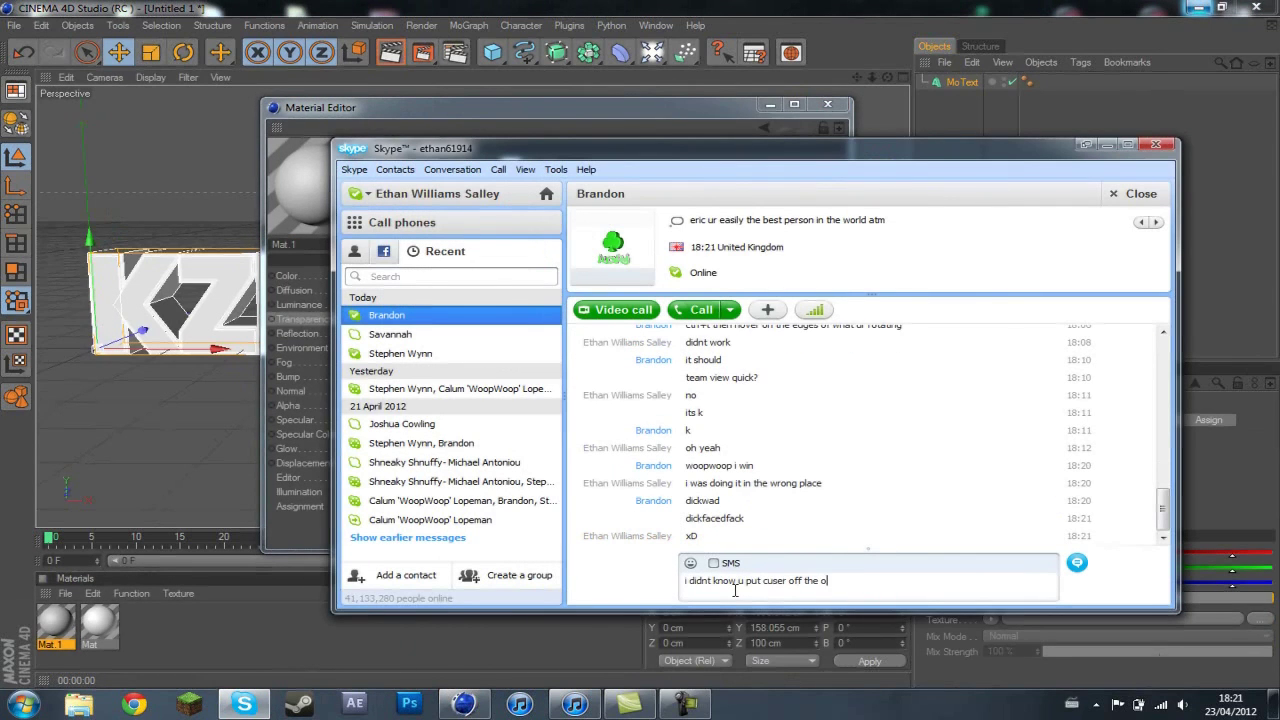
{"action": "left_click", "coordinate": [357, 335]}
{"action": "left_click", "coordinate": [359, 278]}
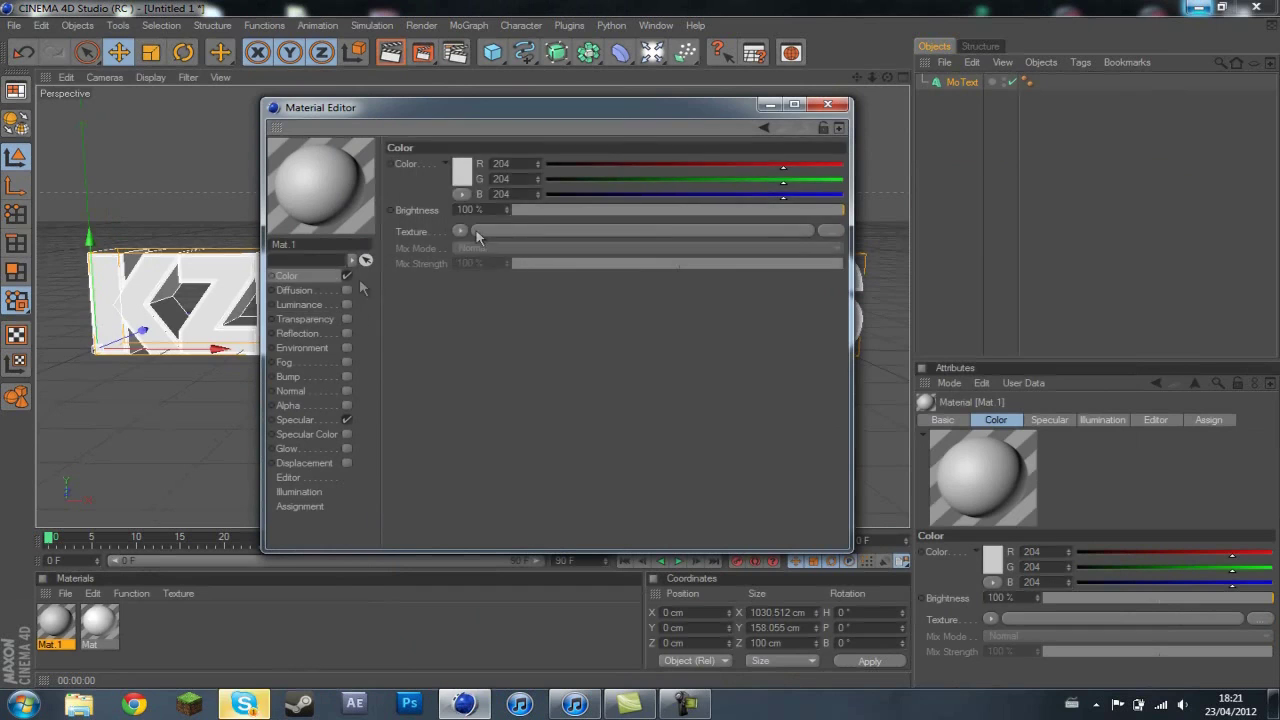
{"action": "left_click", "coordinate": [487, 260]}
Turn Mat 1's gradient knots red and enable its reflection
{"action": "double_click", "coordinate": [450, 286]}
{"action": "left_click", "coordinate": [430, 262]}
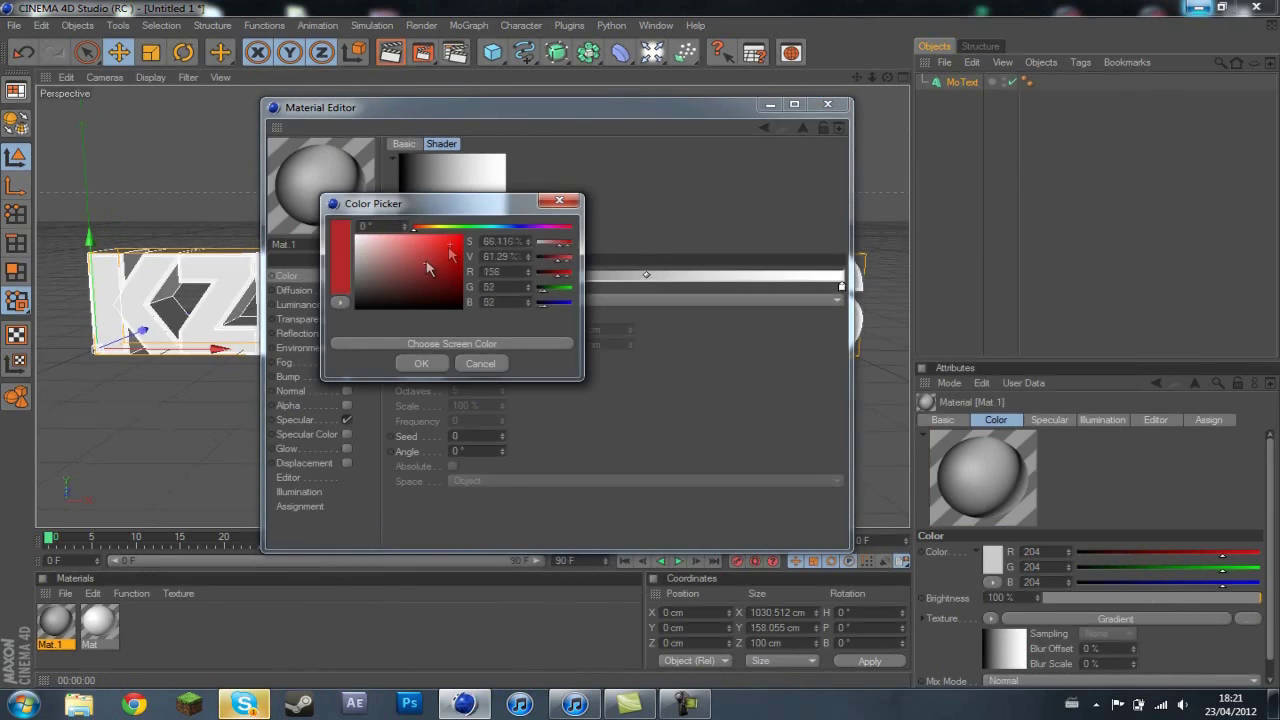
{"action": "left_click", "coordinate": [414, 363]}
{"action": "left_click_drag", "start_coordinate": [816, 308], "coordinate": [832, 293]}
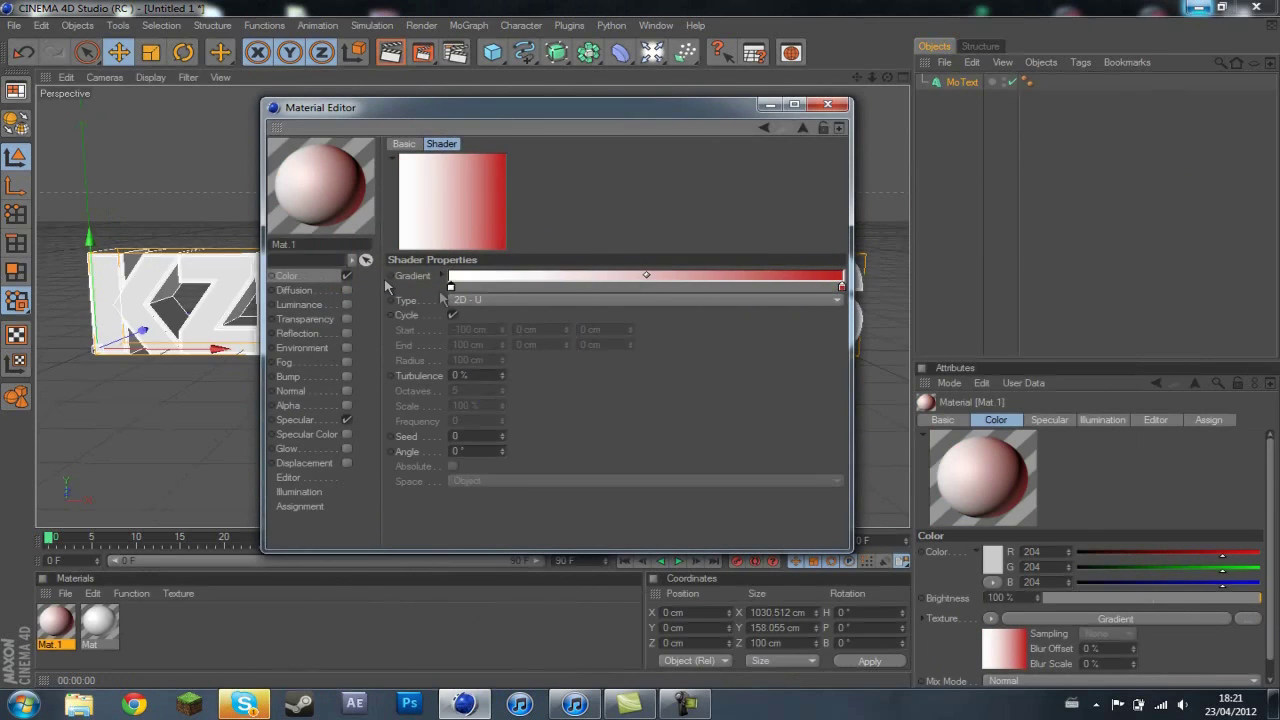
{"action": "double_click", "coordinate": [450, 286]}
{"action": "left_click", "coordinate": [414, 363]}
{"action": "left_click", "coordinate": [346, 333]}
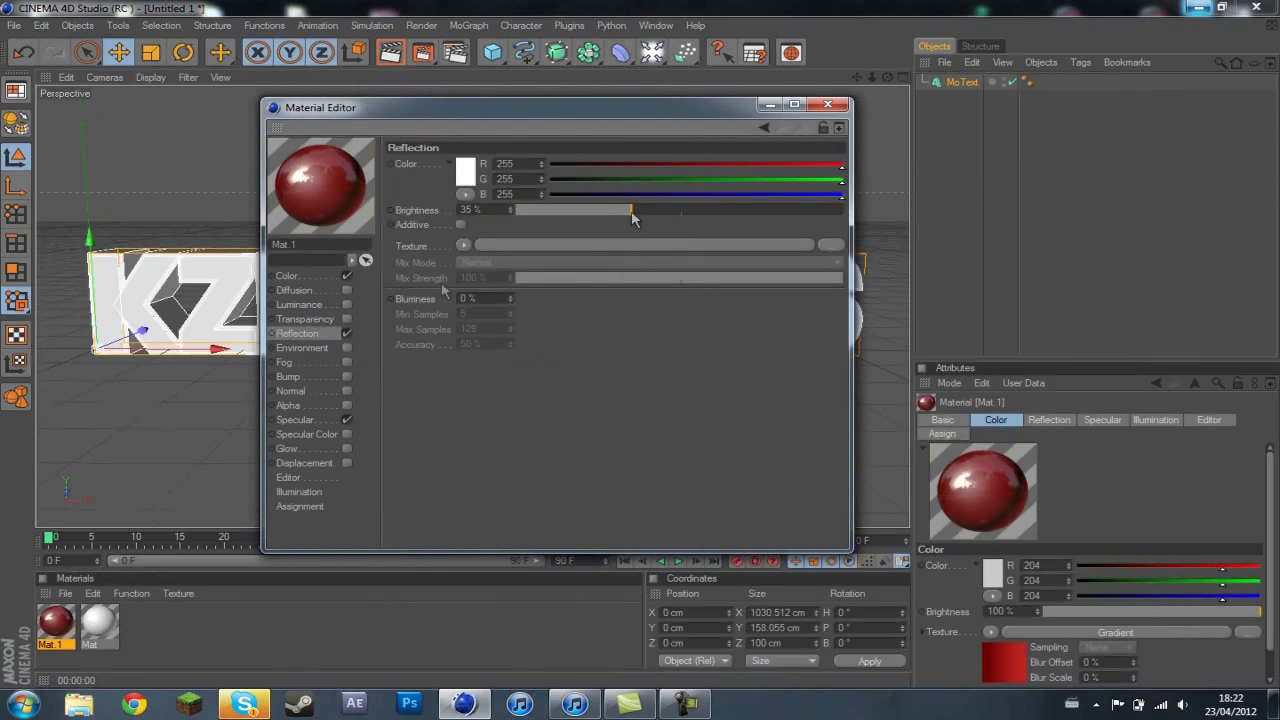
Fine-tune the red gradient knot, then apply the white material to the KzDesigns text
{"action": "left_click", "coordinate": [286, 275]}
{"action": "left_click", "coordinate": [646, 246]}
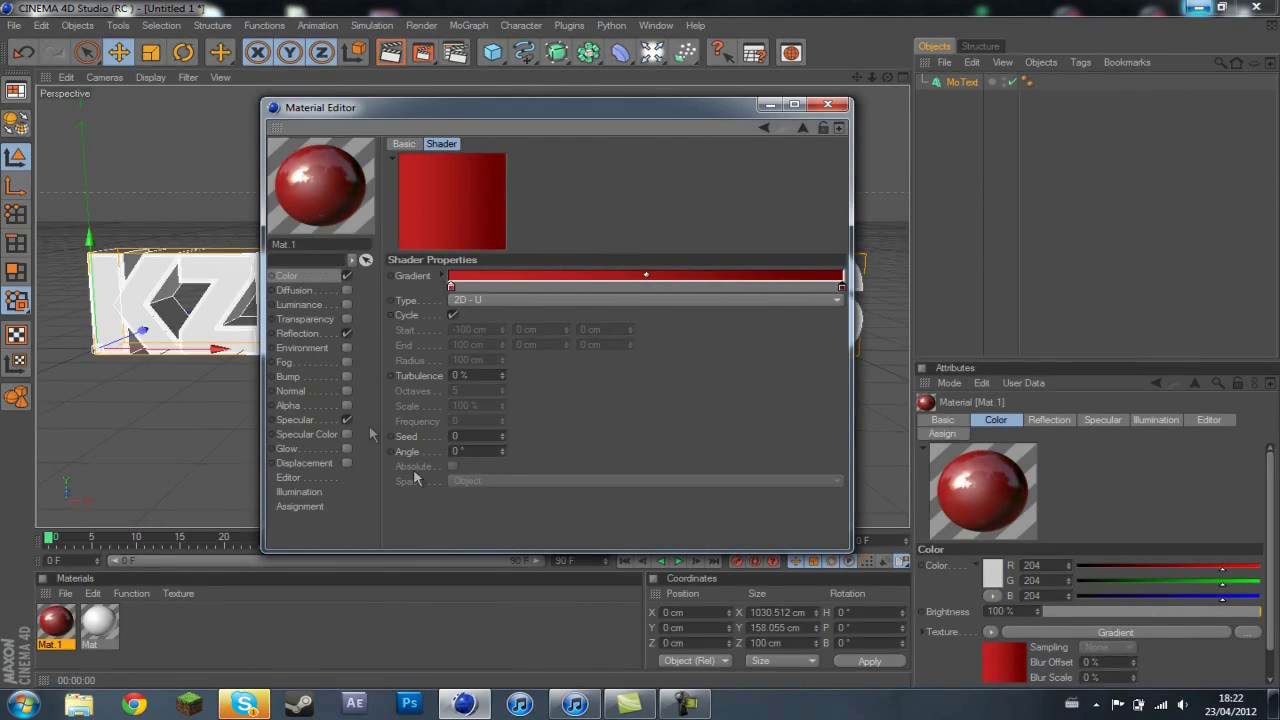
{"action": "double_click", "coordinate": [450, 287]}
{"action": "left_click", "coordinate": [414, 363]}
{"action": "left_click", "coordinate": [297, 333]}
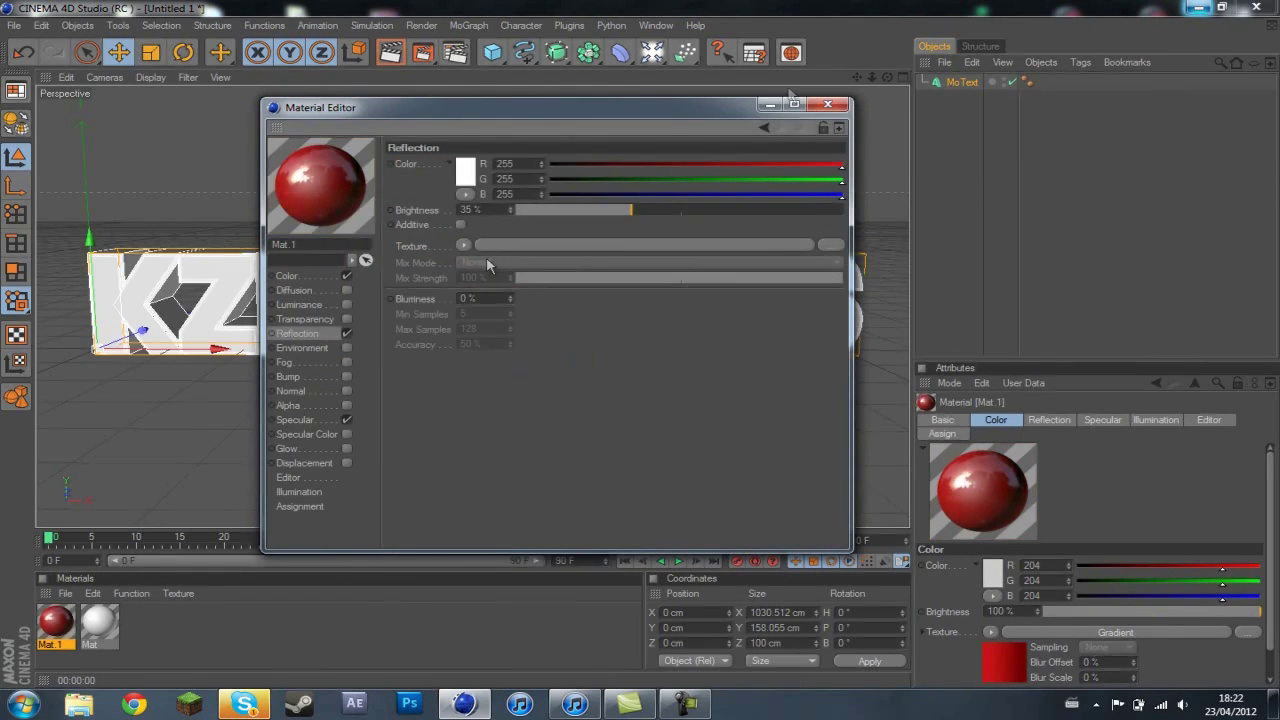
{"action": "left_click", "coordinate": [827, 104]}
{"action": "left_click_drag", "start_coordinate": [99, 622], "coordinate": [962, 81]}
Preview-render the materials and minimise the chat window
{"action": "key", "text": "ctrl+r"}
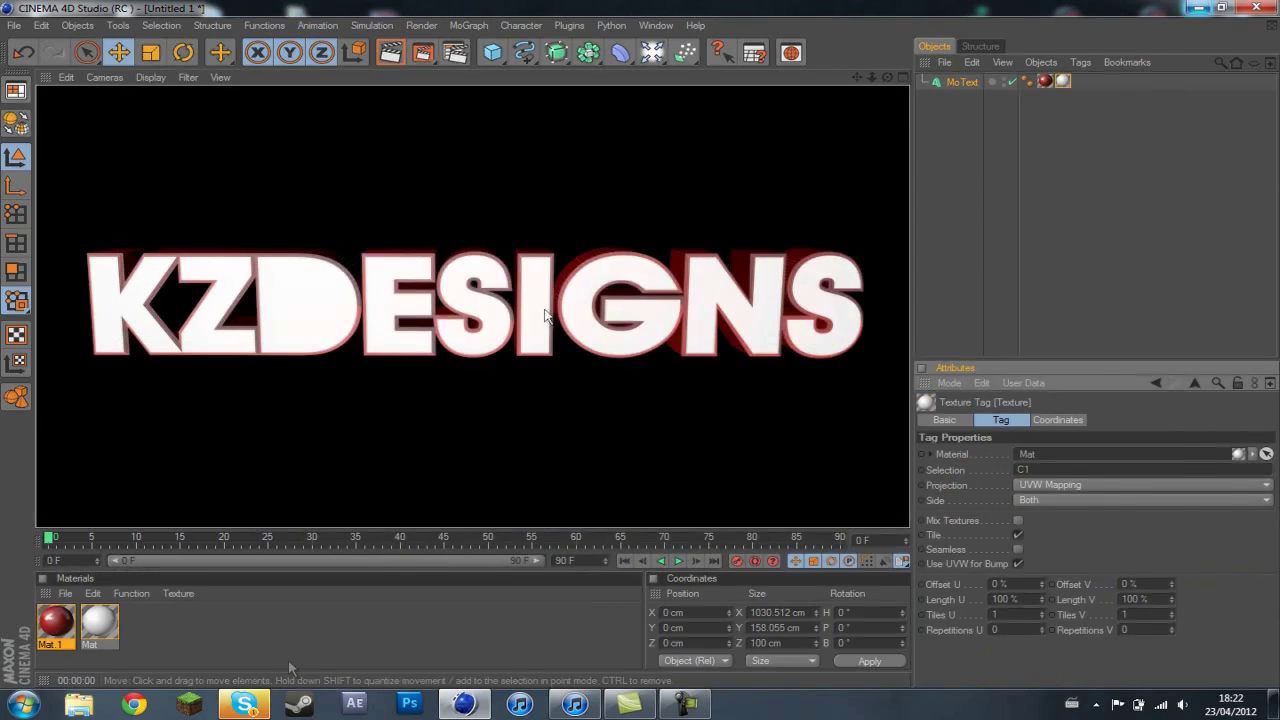
{"action": "left_click", "coordinate": [245, 704]}
{"action": "left_click", "coordinate": [405, 353]}
{"action": "left_click", "coordinate": [1108, 145]}
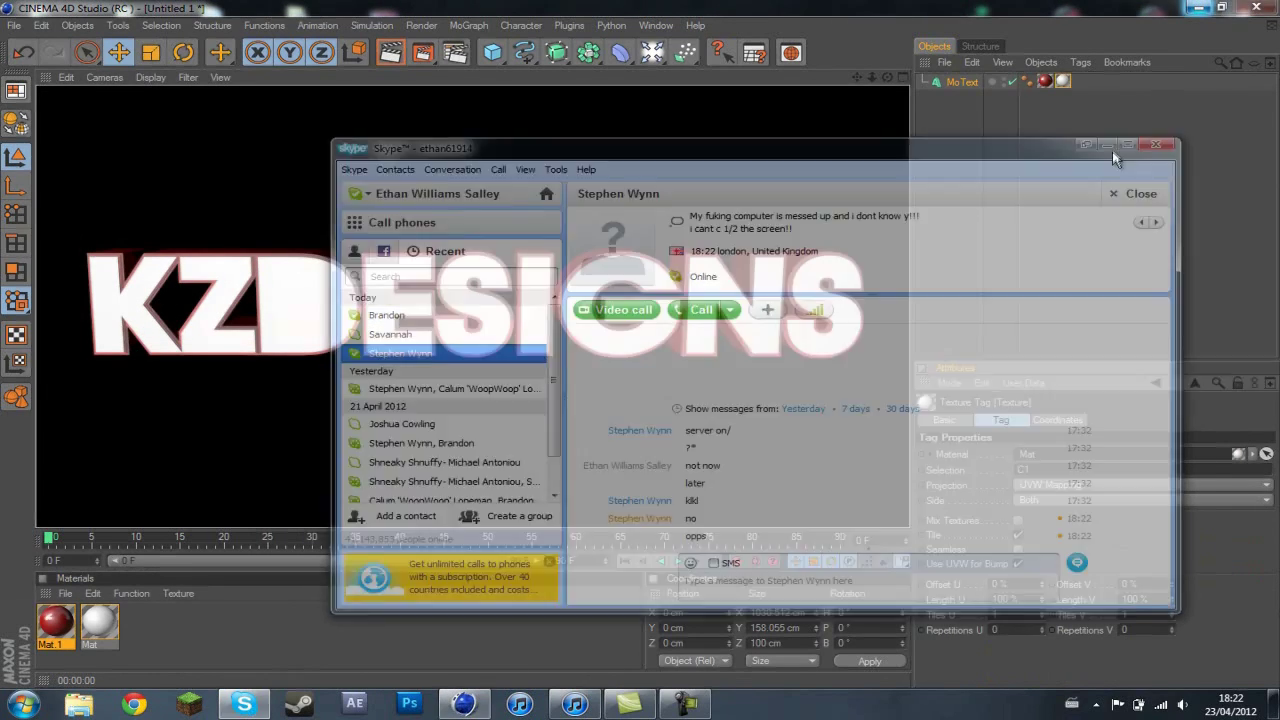
{"action": "key", "text": "ctrl+r"}
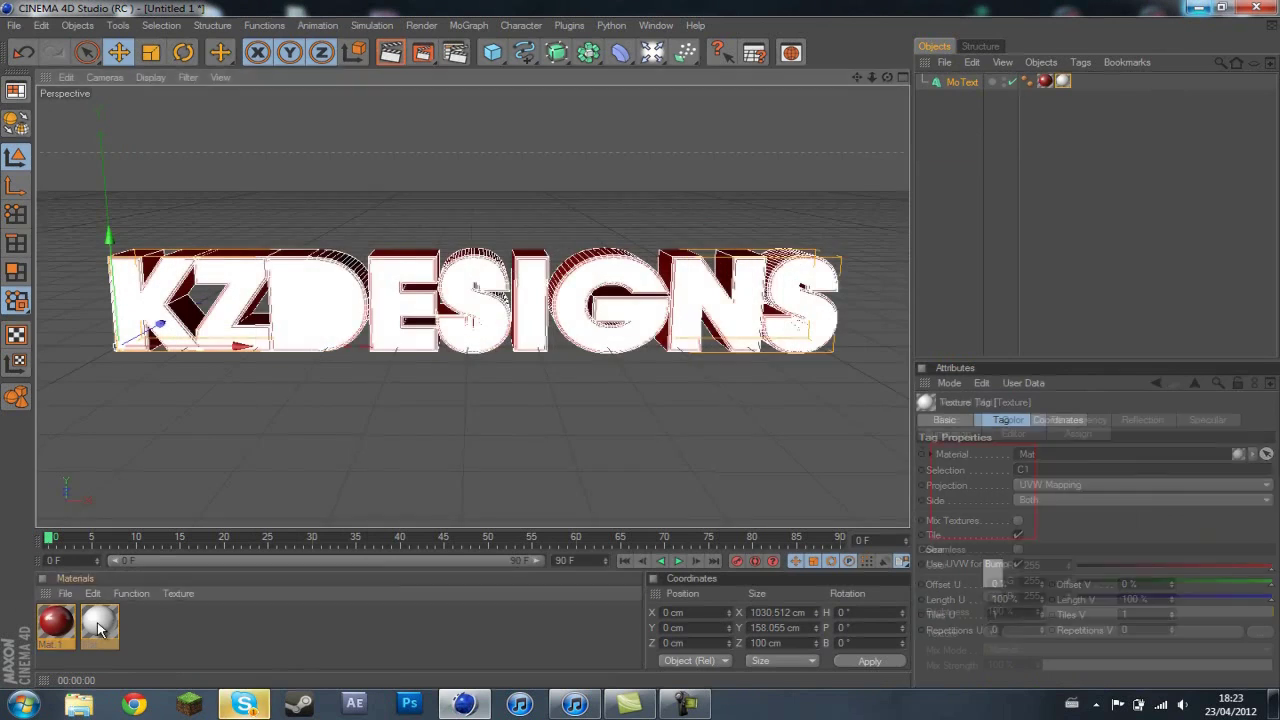
Re-check the white Mat material and render the final image to the Picture Viewer
{"action": "double_click", "coordinate": [99, 622]}
{"action": "left_click", "coordinate": [828, 105]}
{"action": "key", "text": "ctrl+r"}
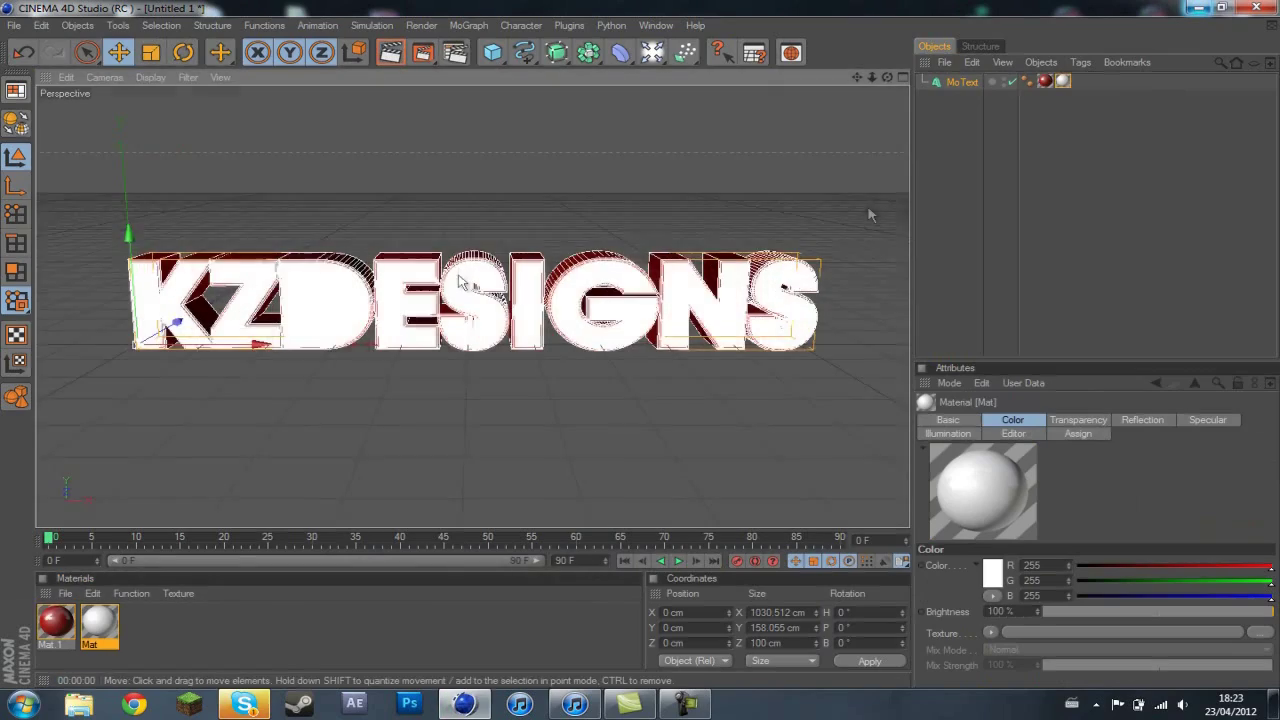
{"action": "scroll", "coordinate": [643, 350], "scroll_direction": "up", "scroll_amount": 3}
{"action": "scroll", "coordinate": [643, 350], "scroll_direction": "down", "scroll_amount": 3}
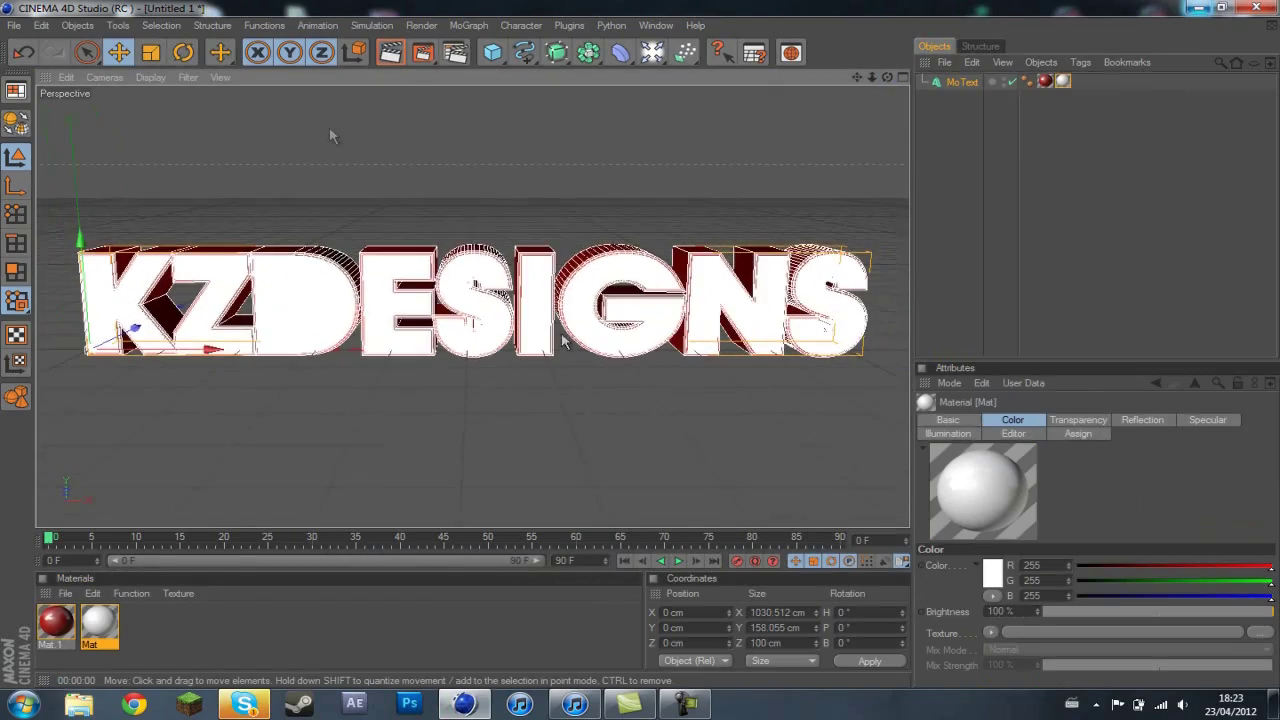
{"action": "left_click", "coordinate": [421, 25]}
{"action": "left_click", "coordinate": [470, 96]}
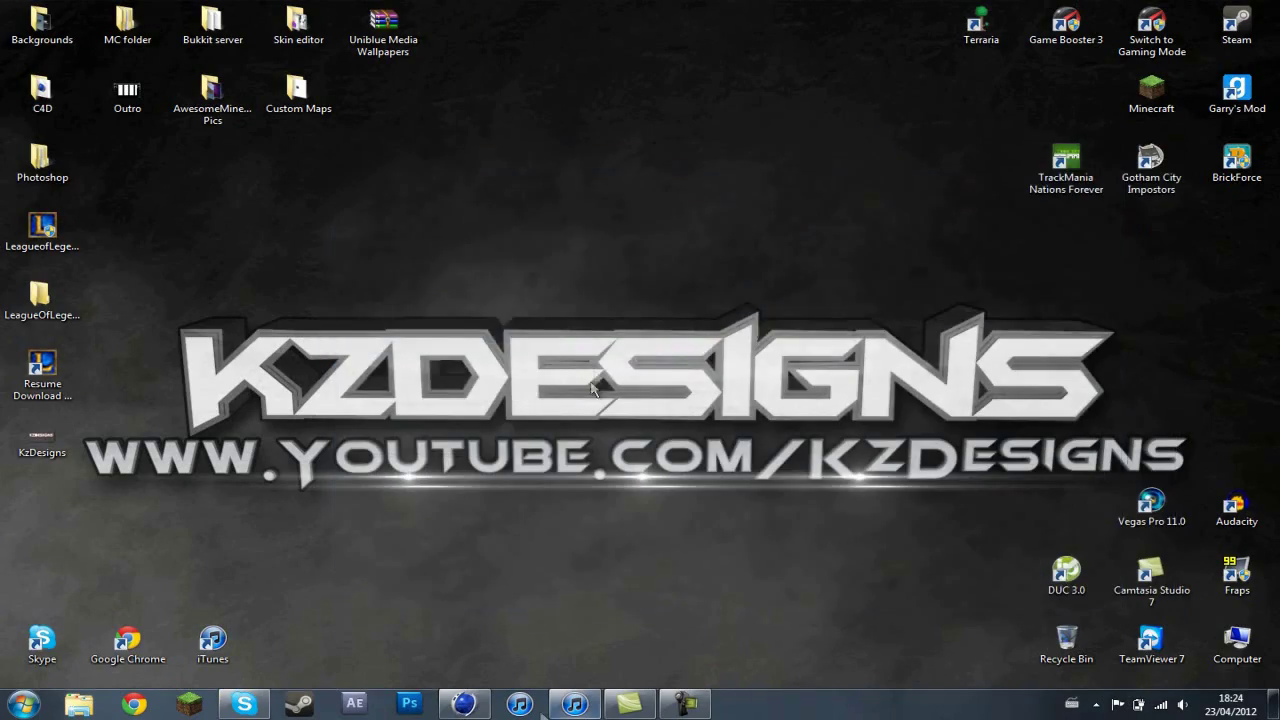
Launch Photoshop, create a blank new document and open KzDesigns.png
{"action": "left_click", "coordinate": [409, 704]}
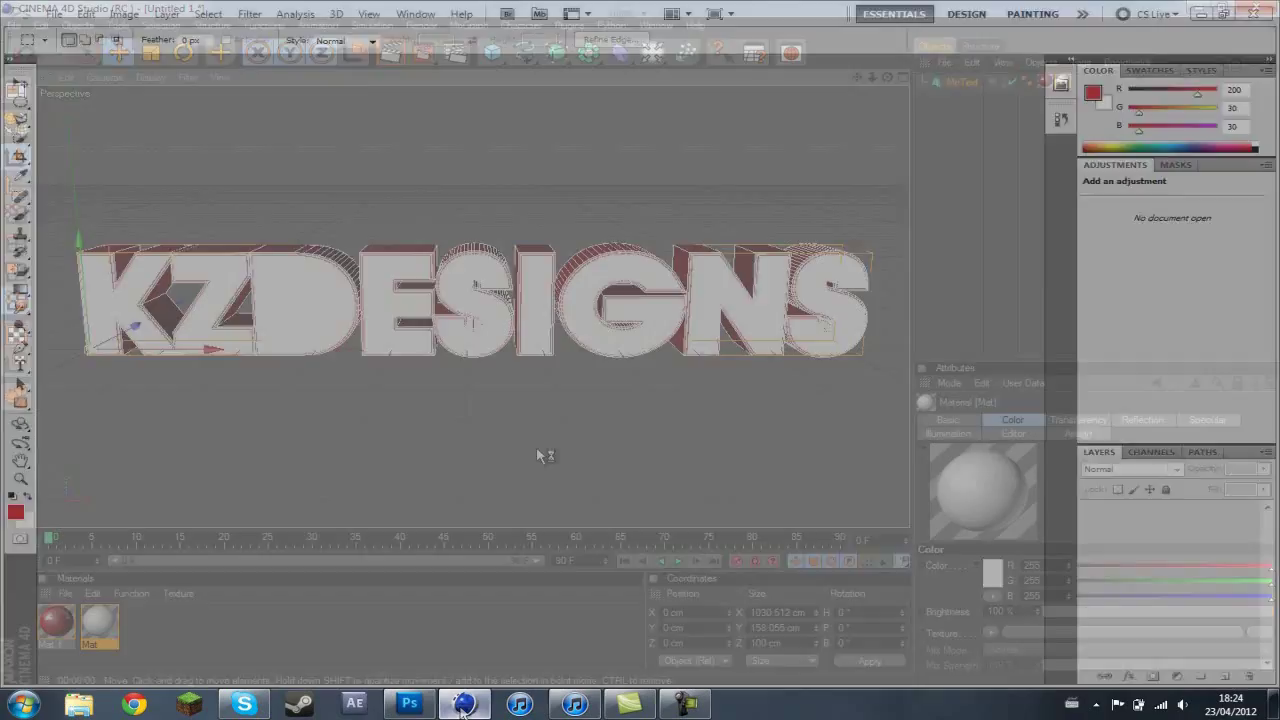
{"action": "key", "text": "Return"}
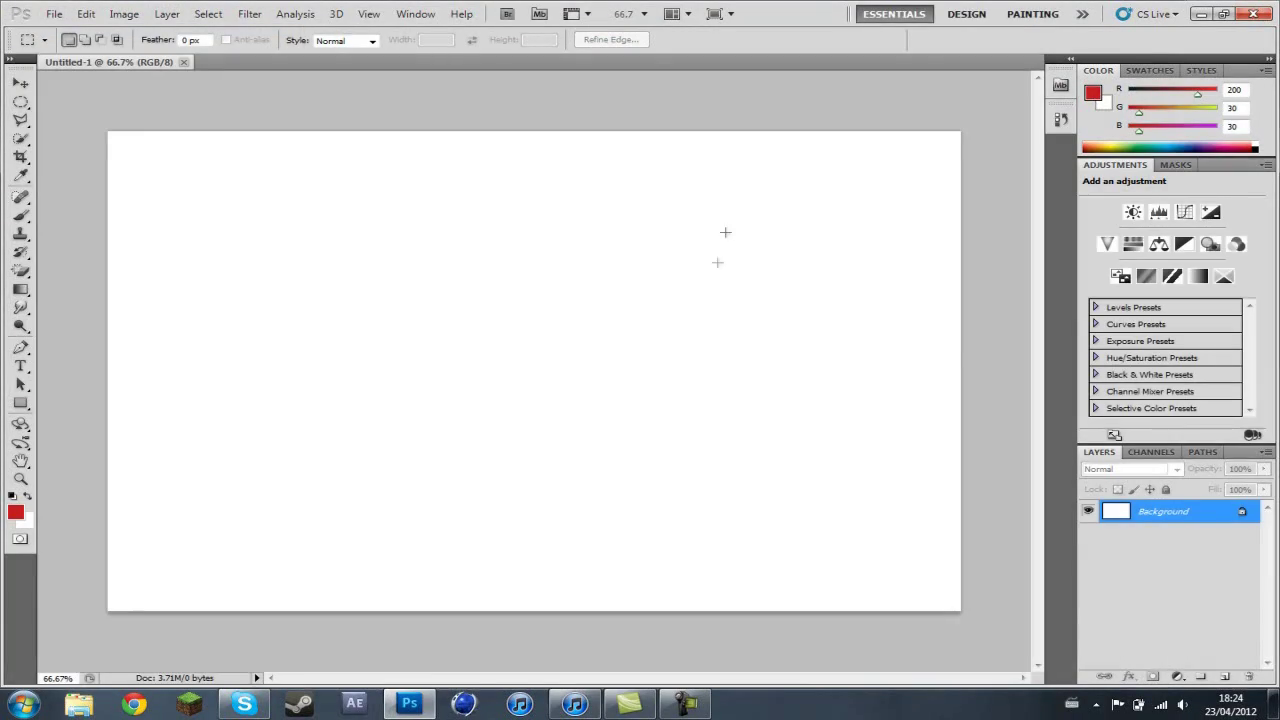
{"action": "key", "text": "ctrl+o"}
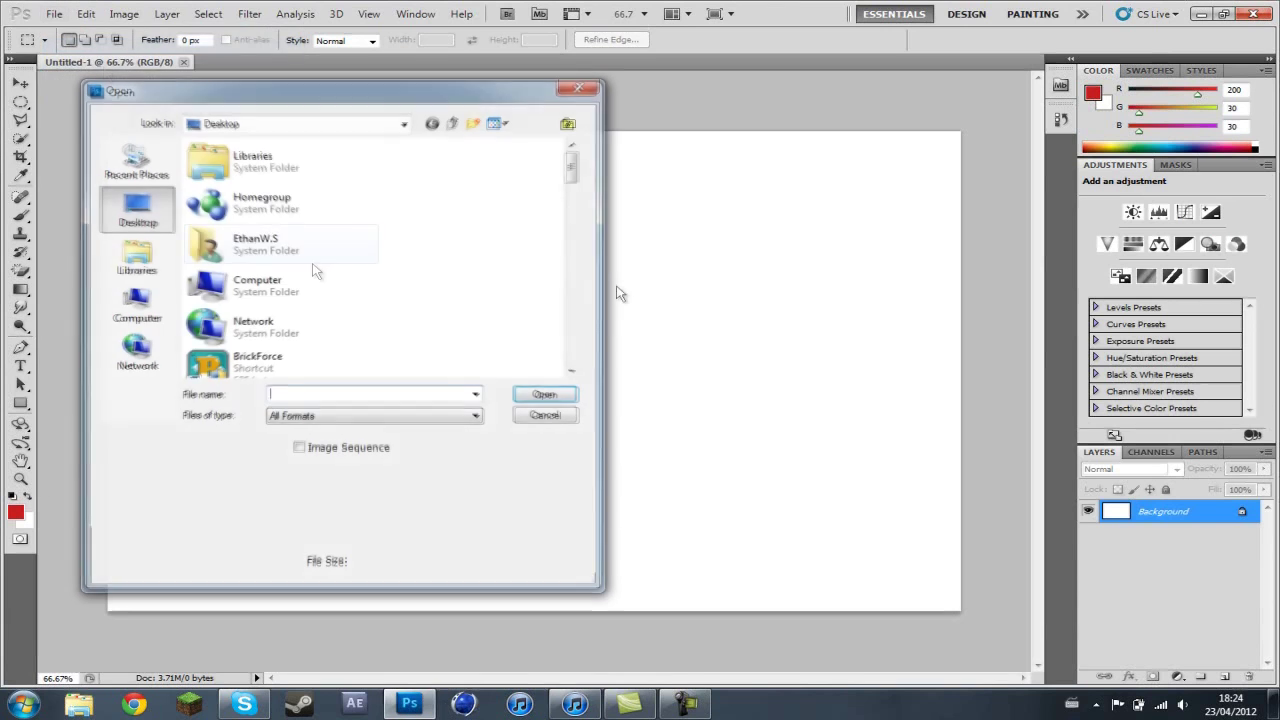
{"action": "scroll", "coordinate": [400, 270], "scroll_direction": "down", "scroll_amount": 5}
{"action": "left_click", "coordinate": [337, 334]}
{"action": "left_click", "coordinate": [541, 393]}
Bring the KZDESIGNS text into Untitled-1 as Layer 1 and show its transform handles
{"action": "mouse_move", "coordinate": [548, 383]}
{"action": "left_mouse_down"}
{"action": "mouse_move", "coordinate": [565, 362]}
{"action": "mouse_move", "coordinate": [605, 375]}
{"action": "left_mouse_up"}
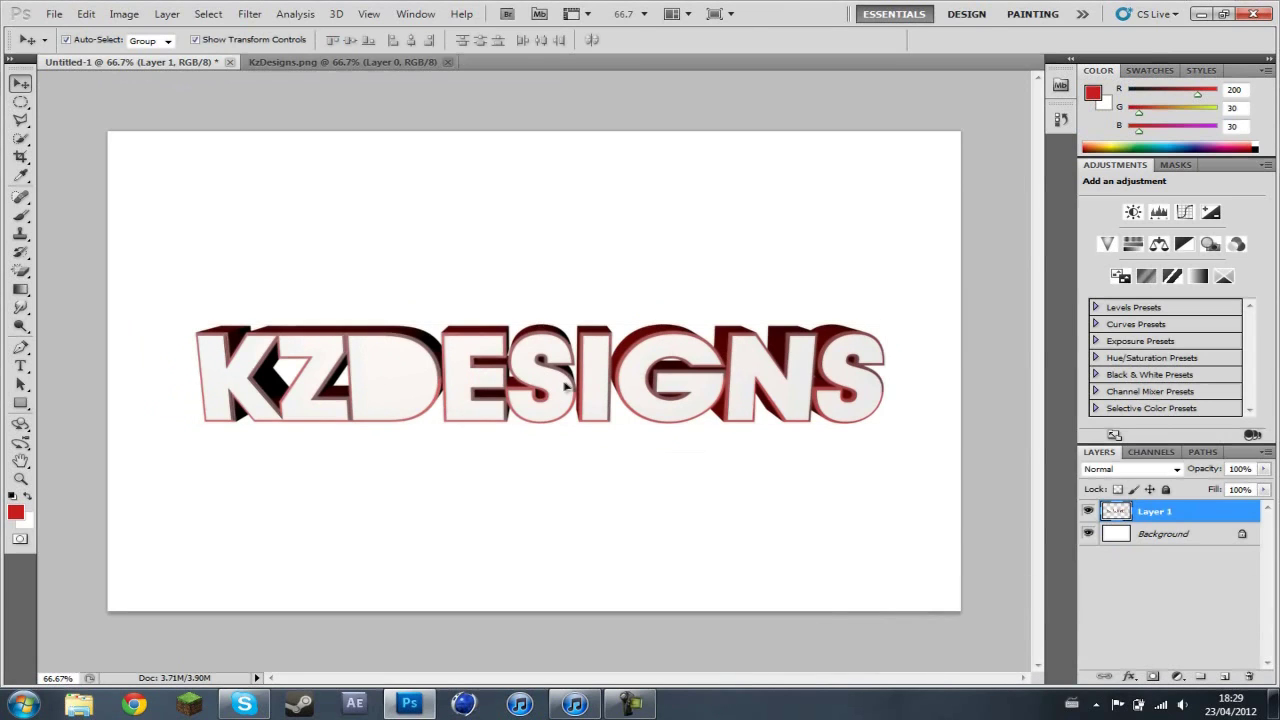
{"action": "left_click", "coordinate": [369, 13]}
{"action": "left_click", "coordinate": [622, 580]}
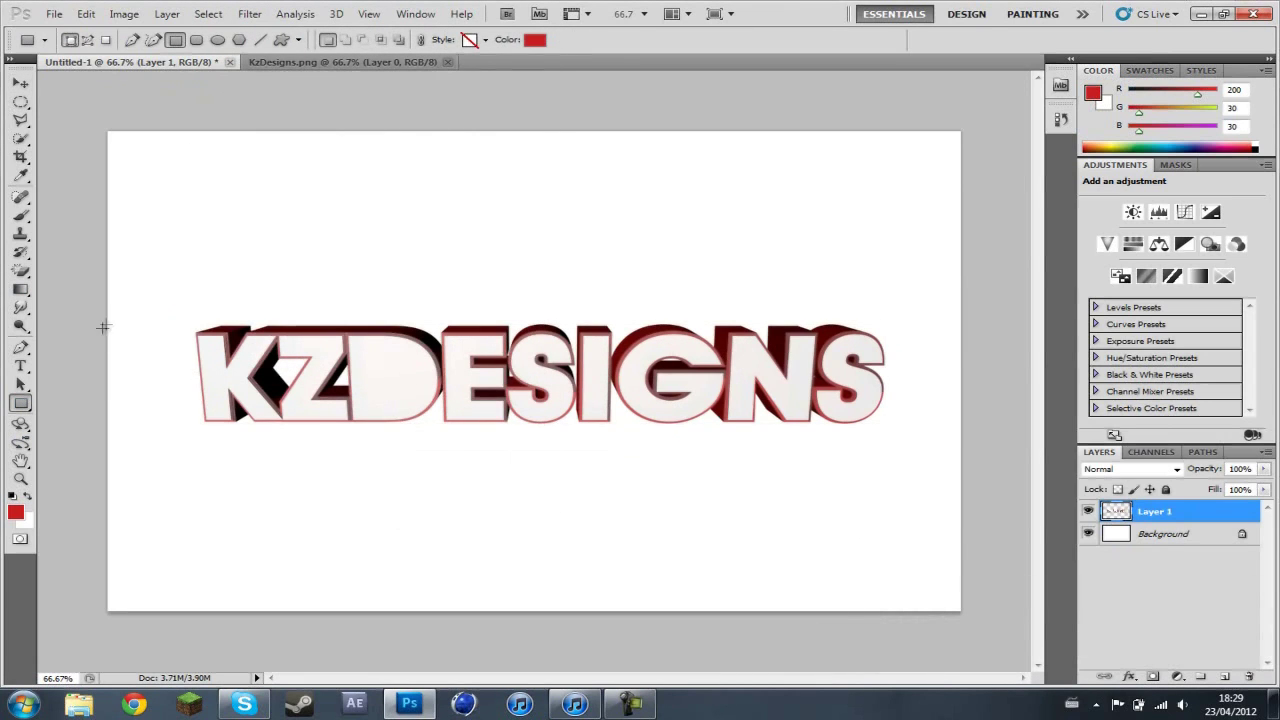
Draw a red rectangle band across the canvas middle and place the text above it
{"action": "left_click_drag", "start_coordinate": [968, 430], "coordinate": [968, 430]}
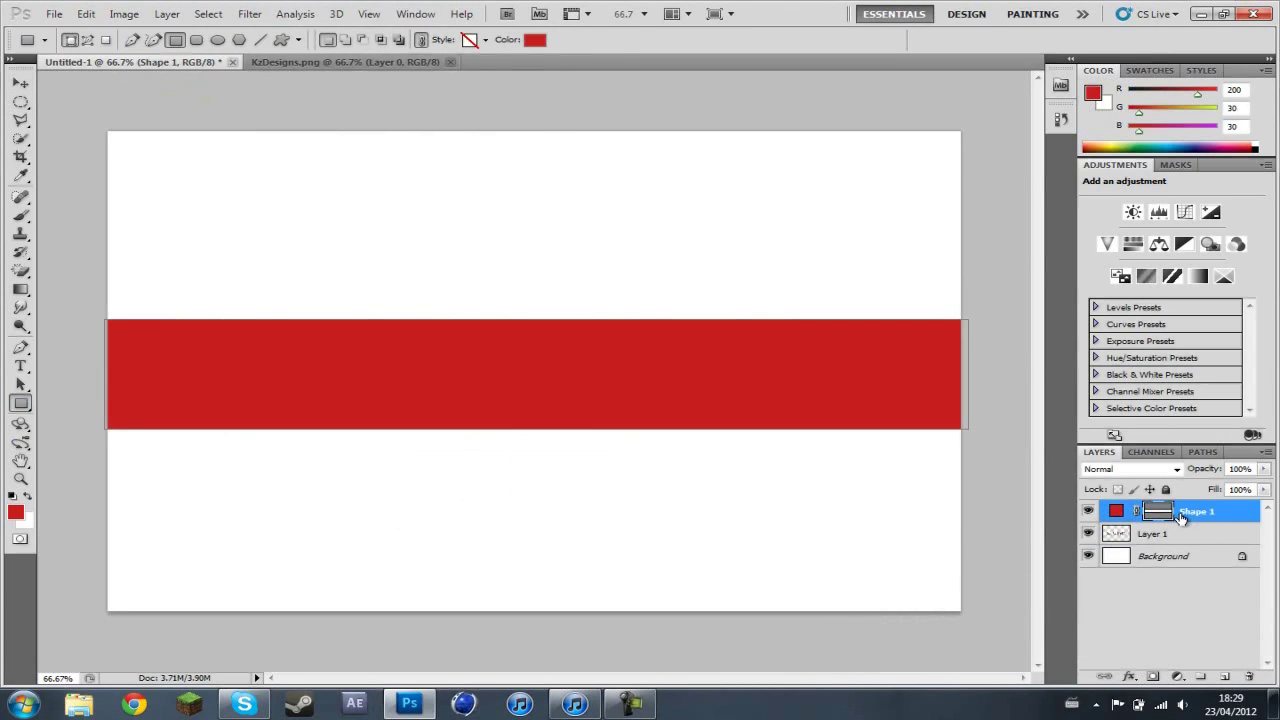
{"action": "left_click_drag", "start_coordinate": [1172, 535], "coordinate": [1172, 506]}
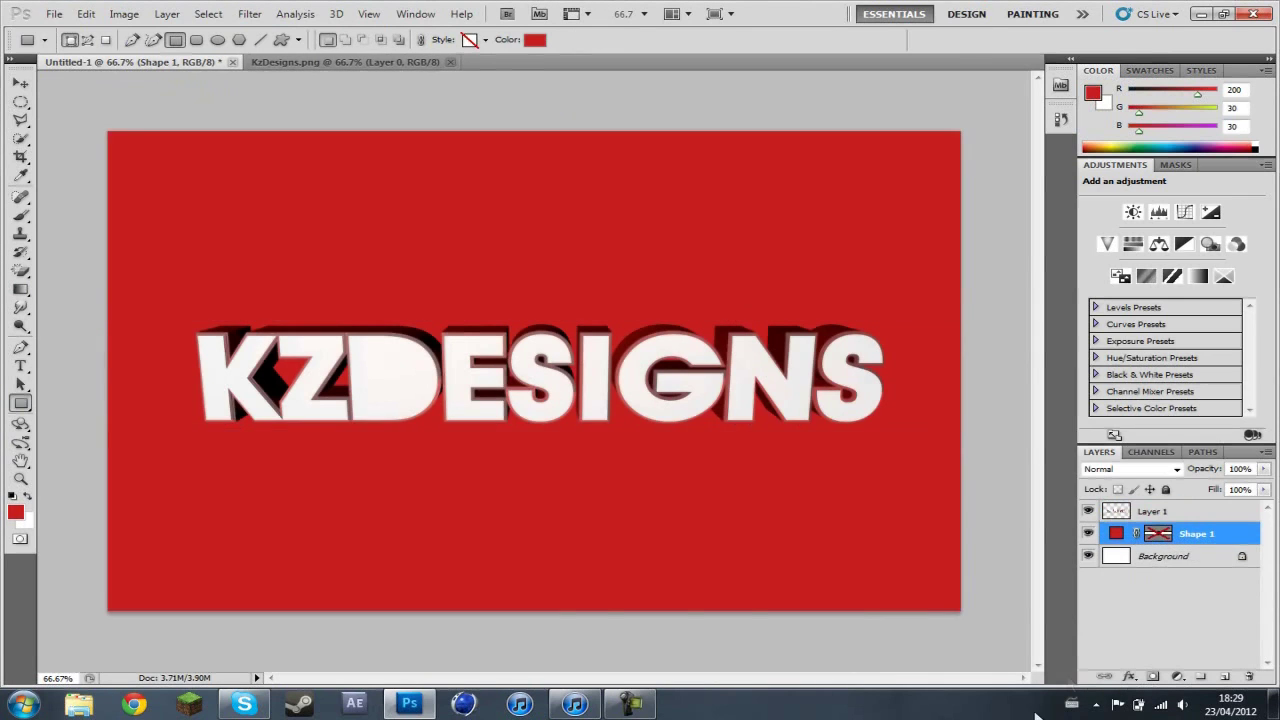
{"action": "right_click", "coordinate": [1160, 533]}
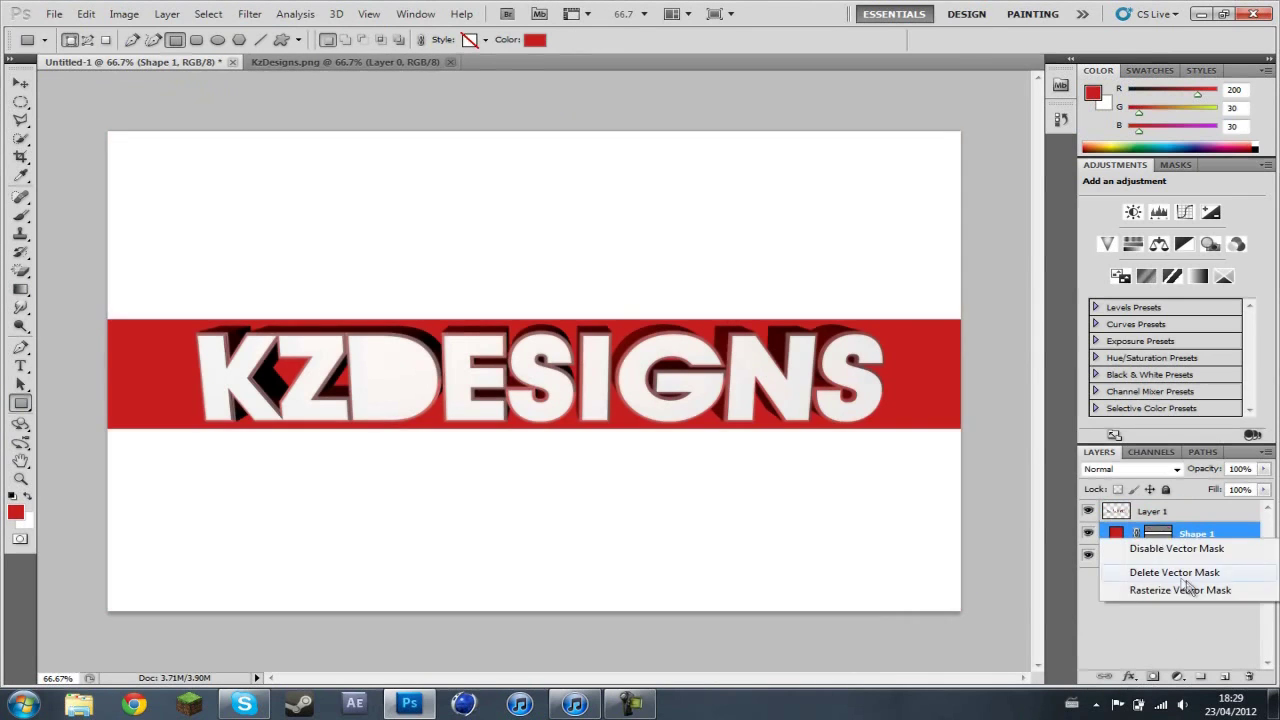
{"action": "left_click", "coordinate": [1180, 582]}
{"action": "right_click", "coordinate": [1165, 533]}
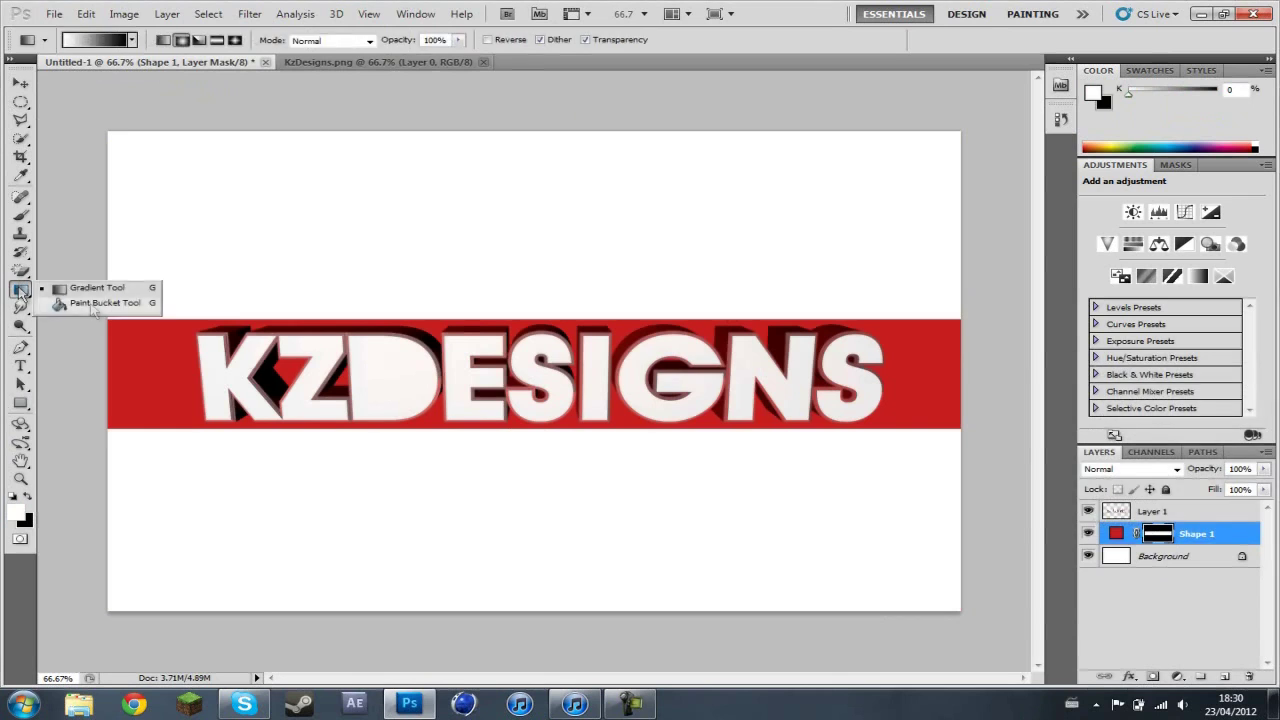
{"action": "left_click_drag", "start_coordinate": [20, 289], "coordinate": [70, 304]}
{"action": "right_click", "coordinate": [1160, 533]}
{"action": "left_click", "coordinate": [1147, 600]}
Undo the mask edits, rasterize the red Shape 1 band and keep the text above it
{"action": "key", "text": "ctrl+alt+z"}
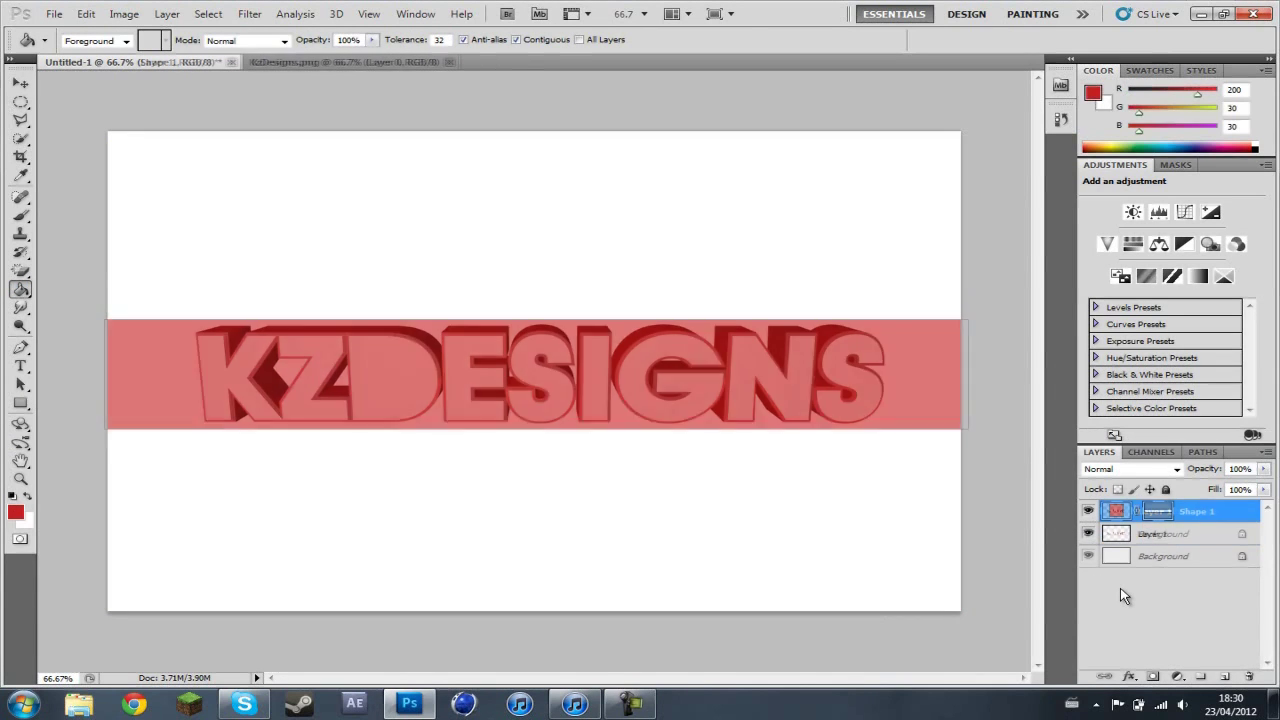
{"action": "key", "text": "ctrl+alt+z"}
{"action": "key", "text": "ctrl+alt+z"}
{"action": "left_click", "coordinate": [663, 382]}
{"action": "left_click", "coordinate": [609, 274]}
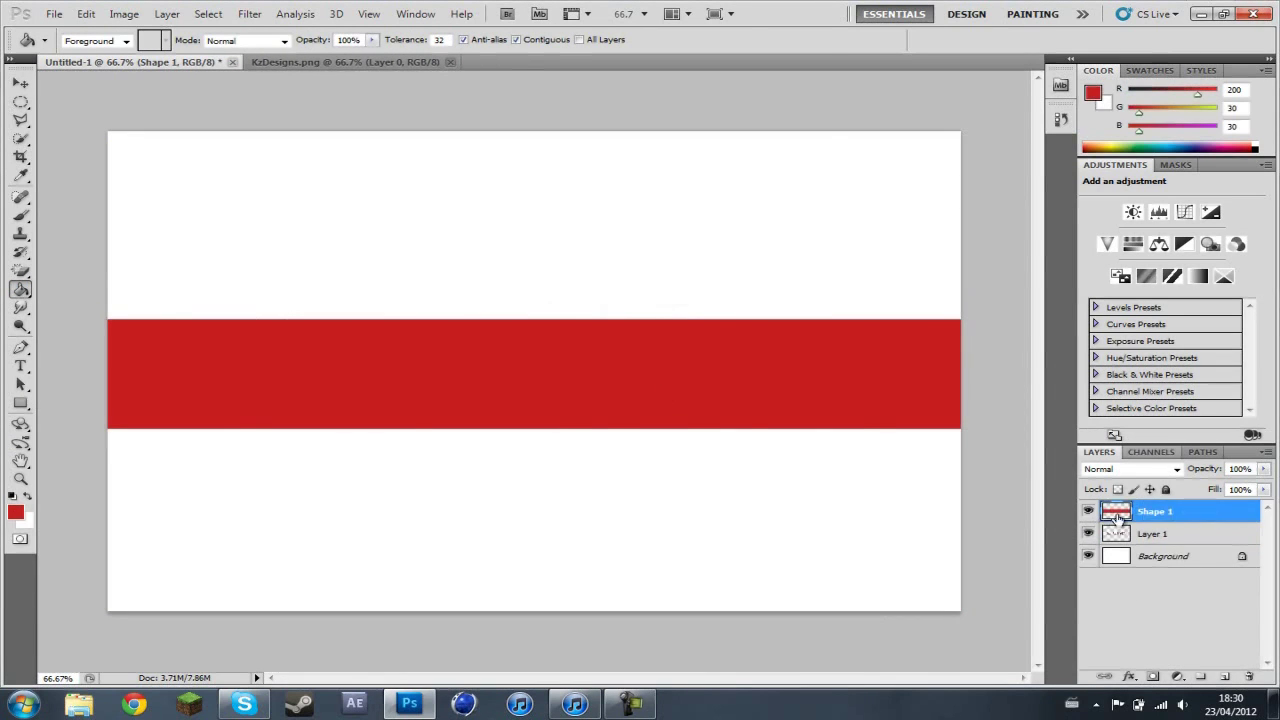
{"action": "left_click_drag", "start_coordinate": [1195, 511], "coordinate": [1195, 545]}
Give the red Shape 1 band a drop shadow and an inner shadow via Blending Options
{"action": "right_click", "coordinate": [1160, 533]}
{"action": "left_click", "coordinate": [1100, 306]}
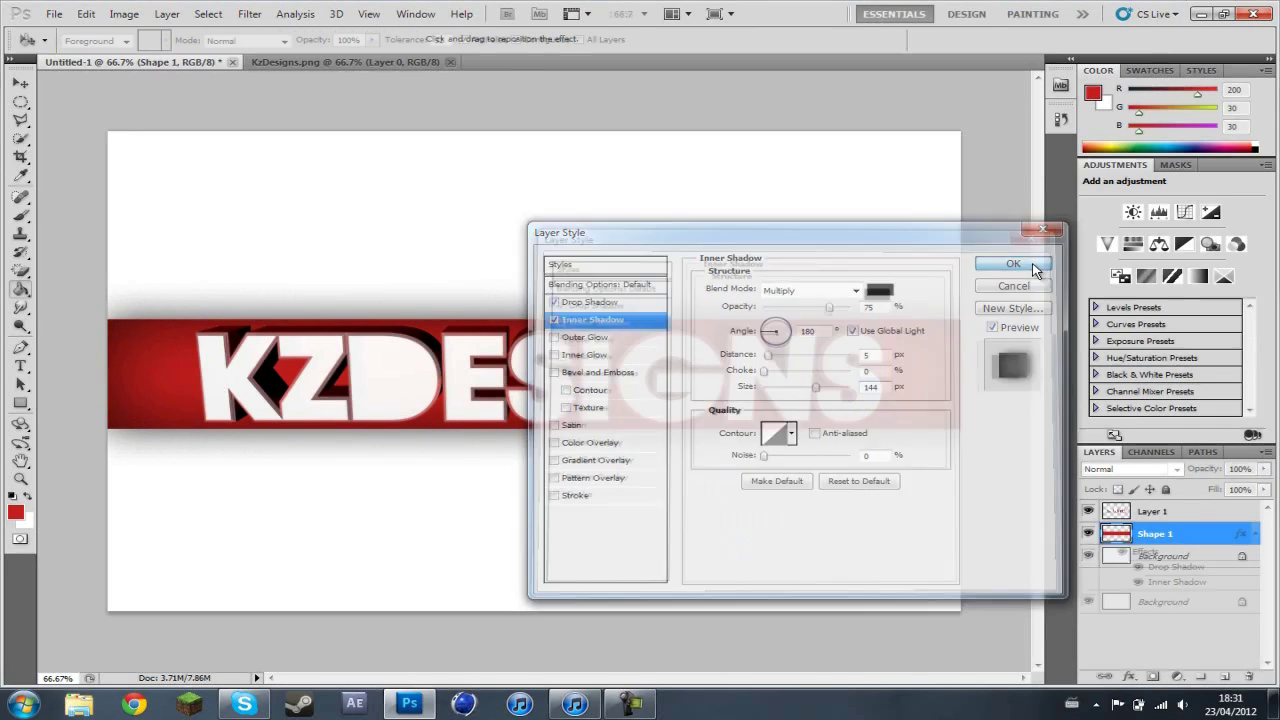
{"action": "left_click", "coordinate": [1025, 263]}
Open Scratched Metal Texture from Photoshop's Textures folder
{"action": "left_click", "coordinate": [54, 13]}
{"action": "left_click", "coordinate": [63, 48]}
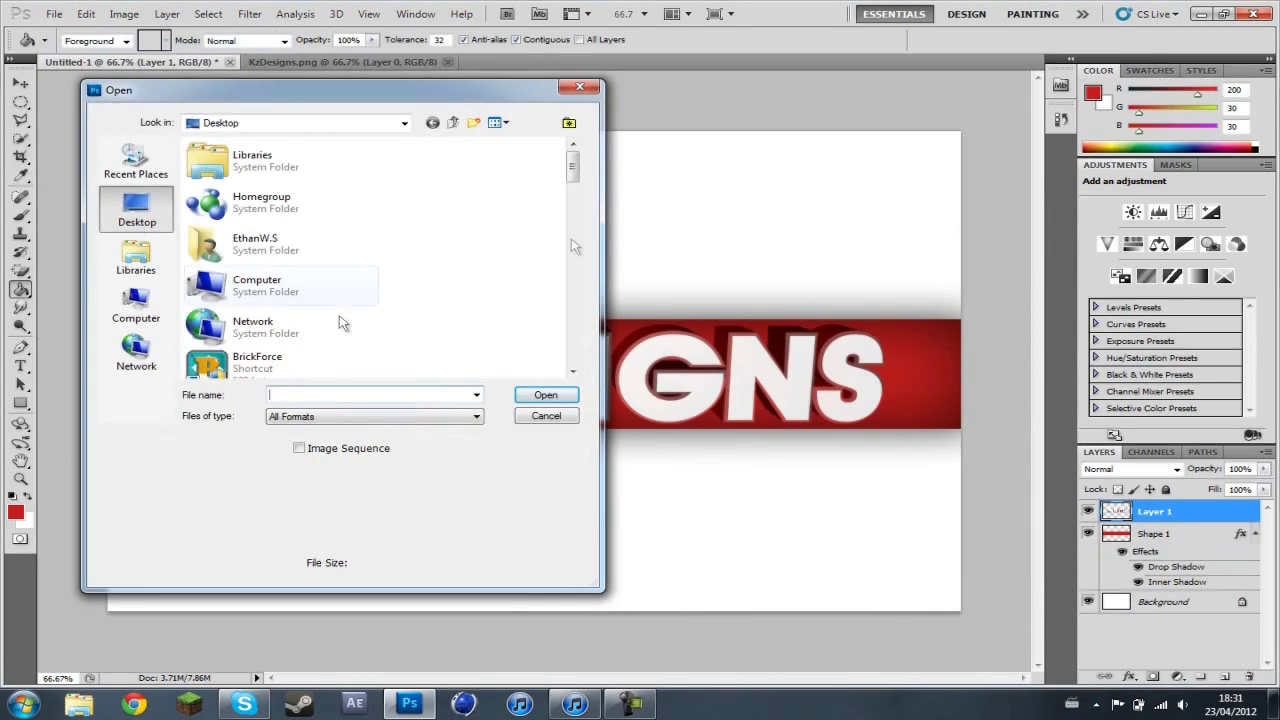
{"action": "mouse_move", "coordinate": [571, 238]}
{"action": "left_mouse_down"}
{"action": "mouse_move", "coordinate": [587, 247]}
{"action": "mouse_move", "coordinate": [595, 287]}
{"action": "left_mouse_up"}
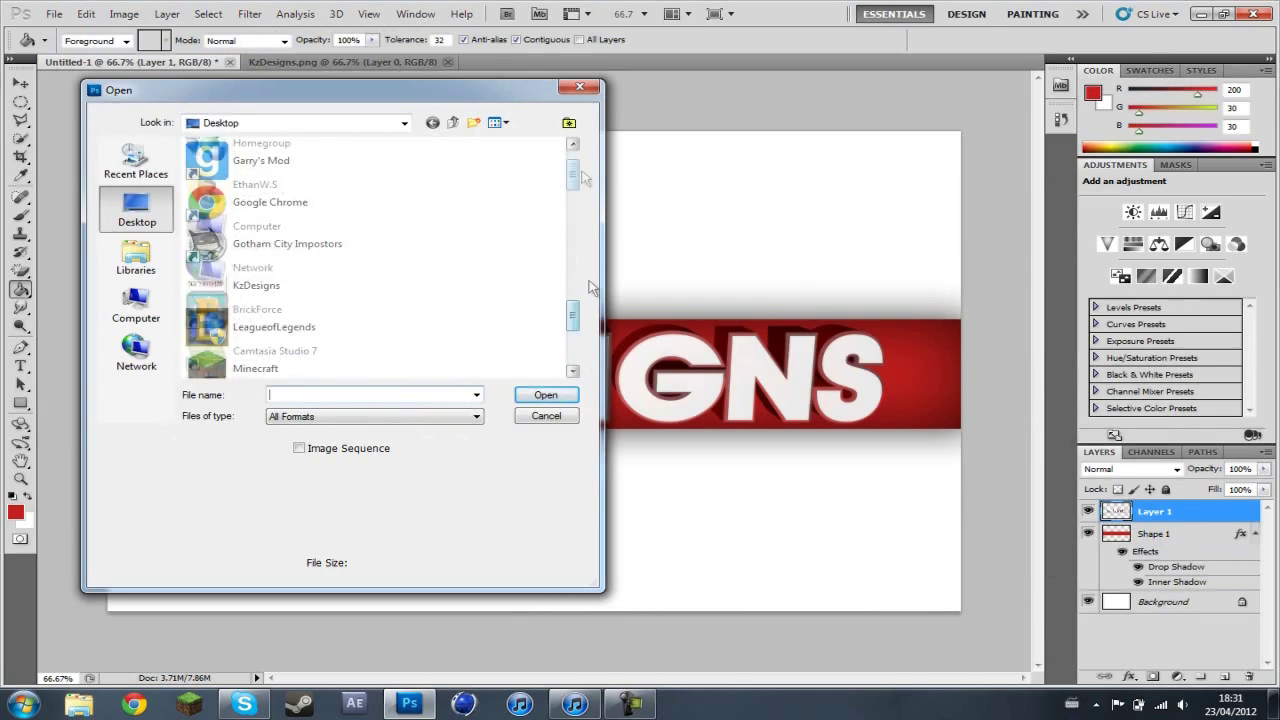
{"action": "double_click", "coordinate": [300, 360]}
{"action": "double_click", "coordinate": [212, 178]}
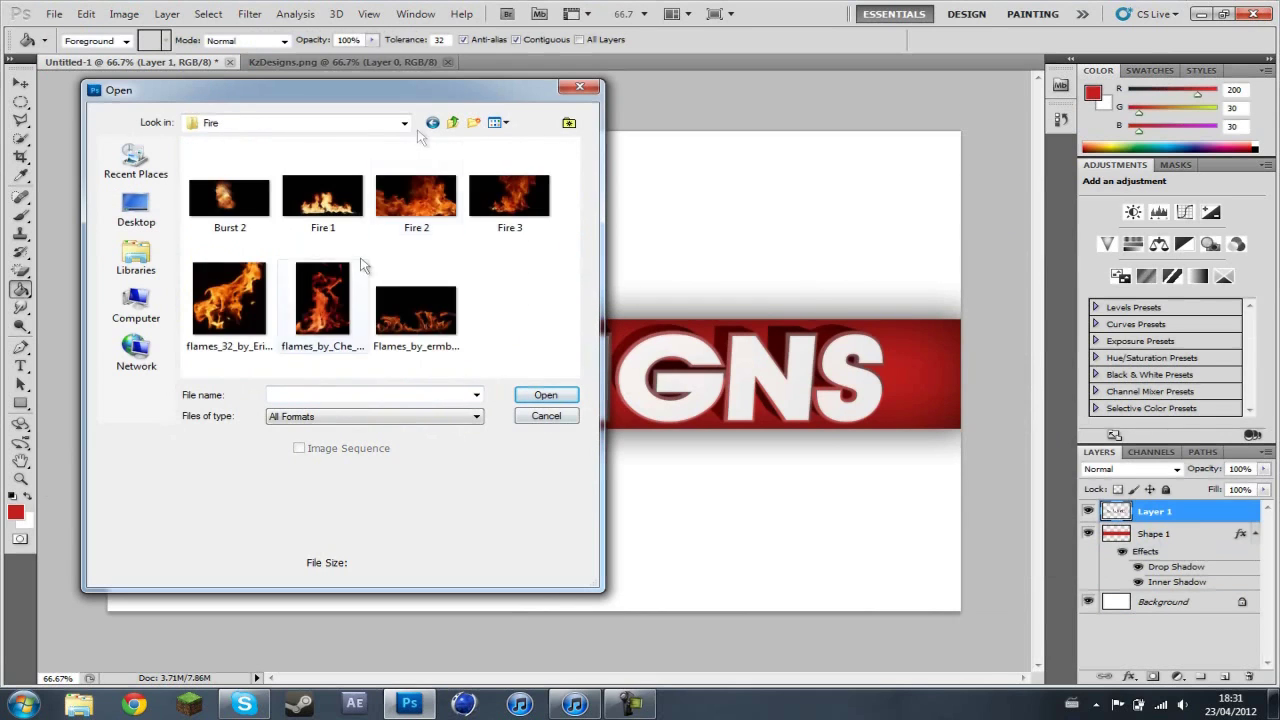
{"action": "left_click", "coordinate": [433, 122]}
{"action": "double_click", "coordinate": [230, 194]}
Bring the metal texture into Untitled-1 and rotate it to -90°
{"action": "key", "text": "v"}
{"action": "left_click_drag", "start_coordinate": [773, 506], "coordinate": [437, 297]}
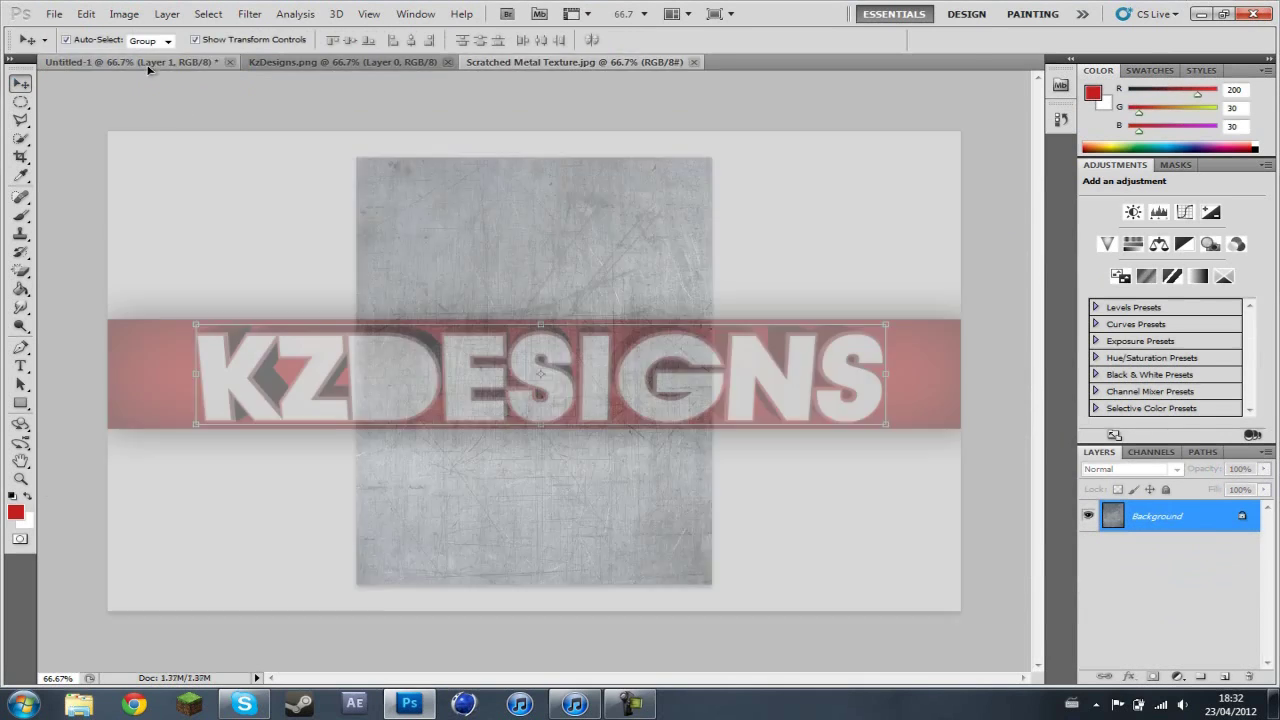
{"action": "key", "text": "ctrl+t"}
{"action": "left_click_drag", "start_coordinate": [748, 269], "coordinate": [425, 165]}
{"action": "double_click", "coordinate": [445, 39]}
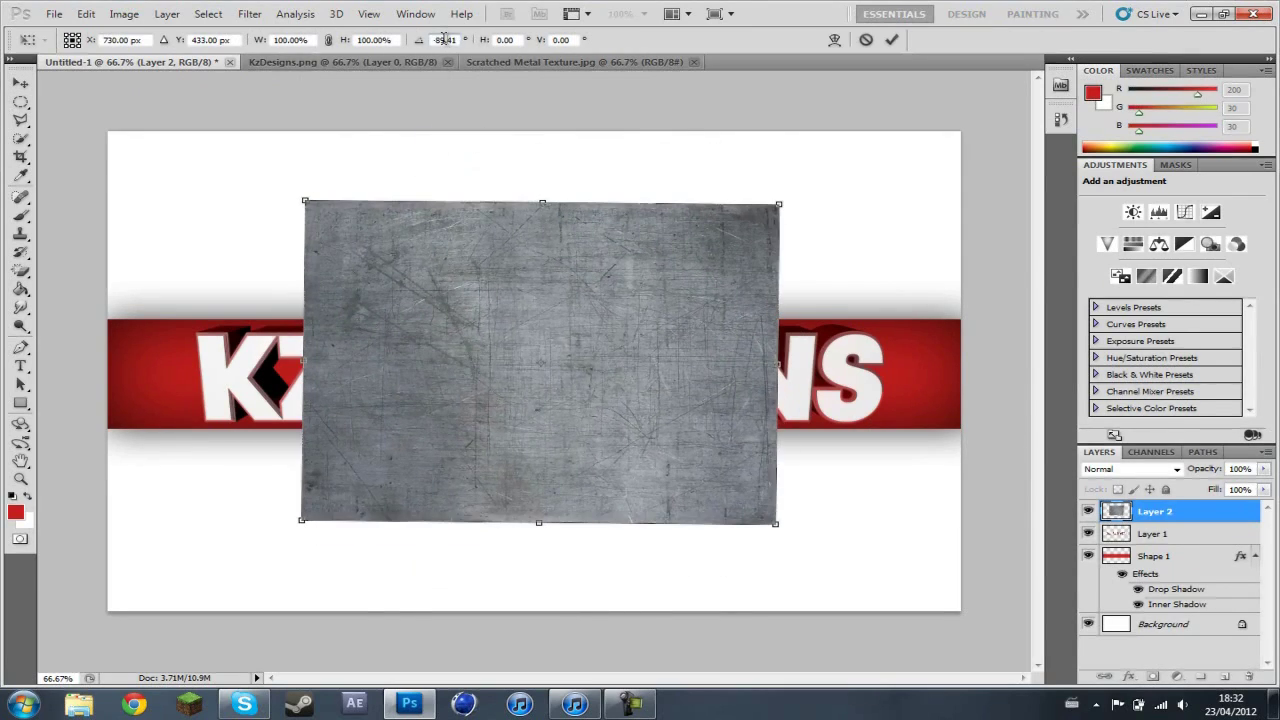
{"action": "type", "text": "-90"}
Stretch the texture across the band and fade it to about 20% fill
{"action": "left_click_drag", "start_coordinate": [777, 362], "coordinate": [885, 366]}
{"action": "left_click_drag", "start_coordinate": [303, 362], "coordinate": [195, 362]}
{"action": "left_click_drag", "start_coordinate": [540, 204], "coordinate": [540, 322]}
{"action": "left_click_drag", "start_coordinate": [540, 522], "coordinate": [548, 421]}
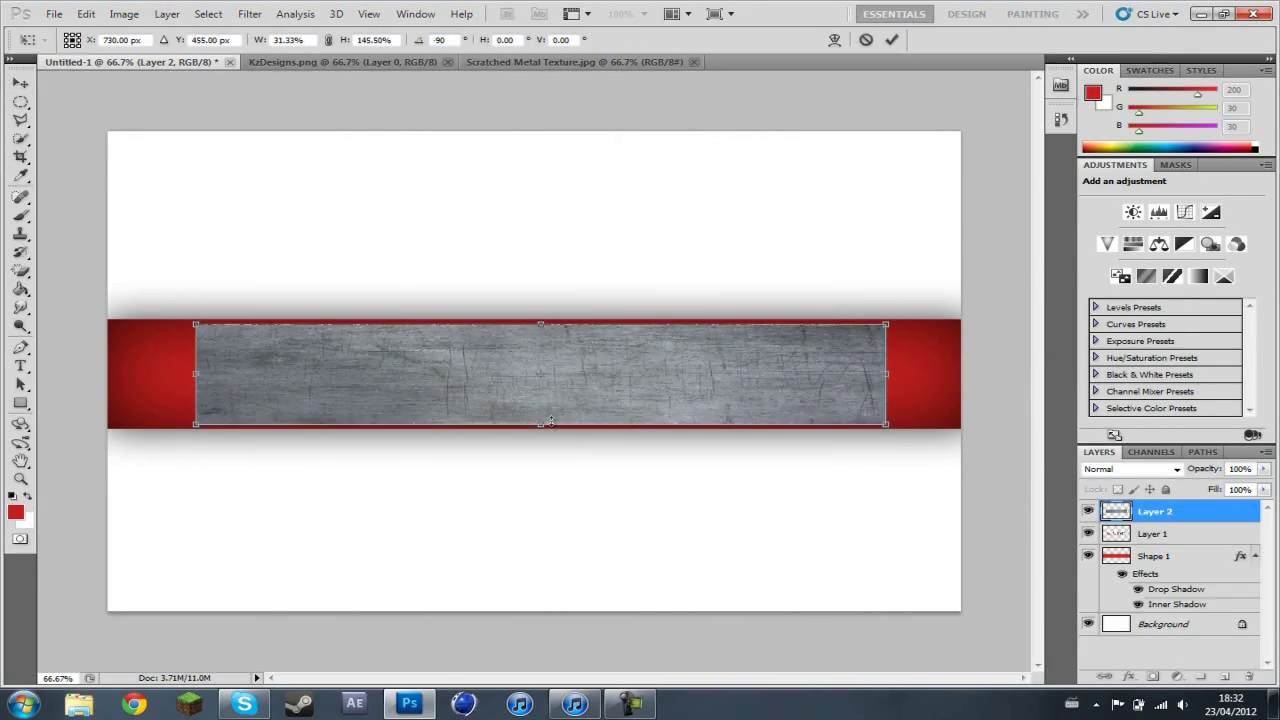
{"action": "left_click_drag", "start_coordinate": [1265, 497], "coordinate": [1192, 512]}
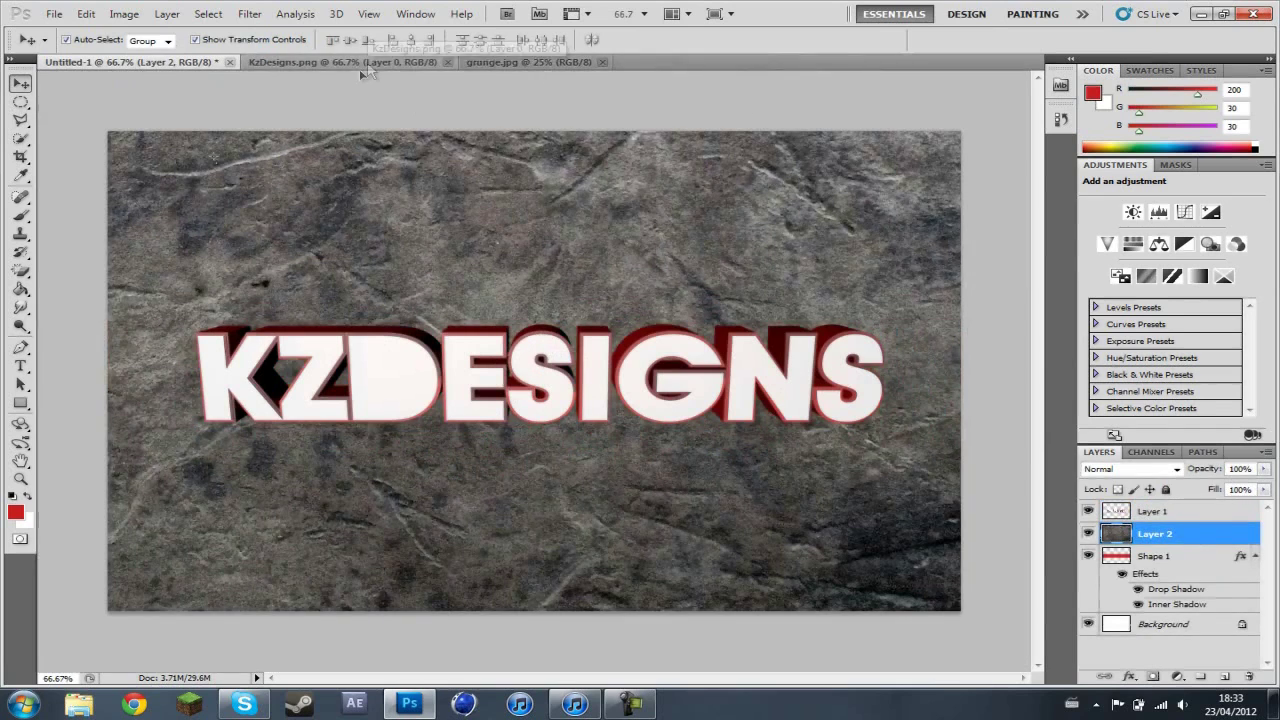
Set the grunge layer to 21% fill below the band and add a radial Background gradient
{"action": "left_click_drag", "start_coordinate": [1225, 517], "coordinate": [1193, 512]}
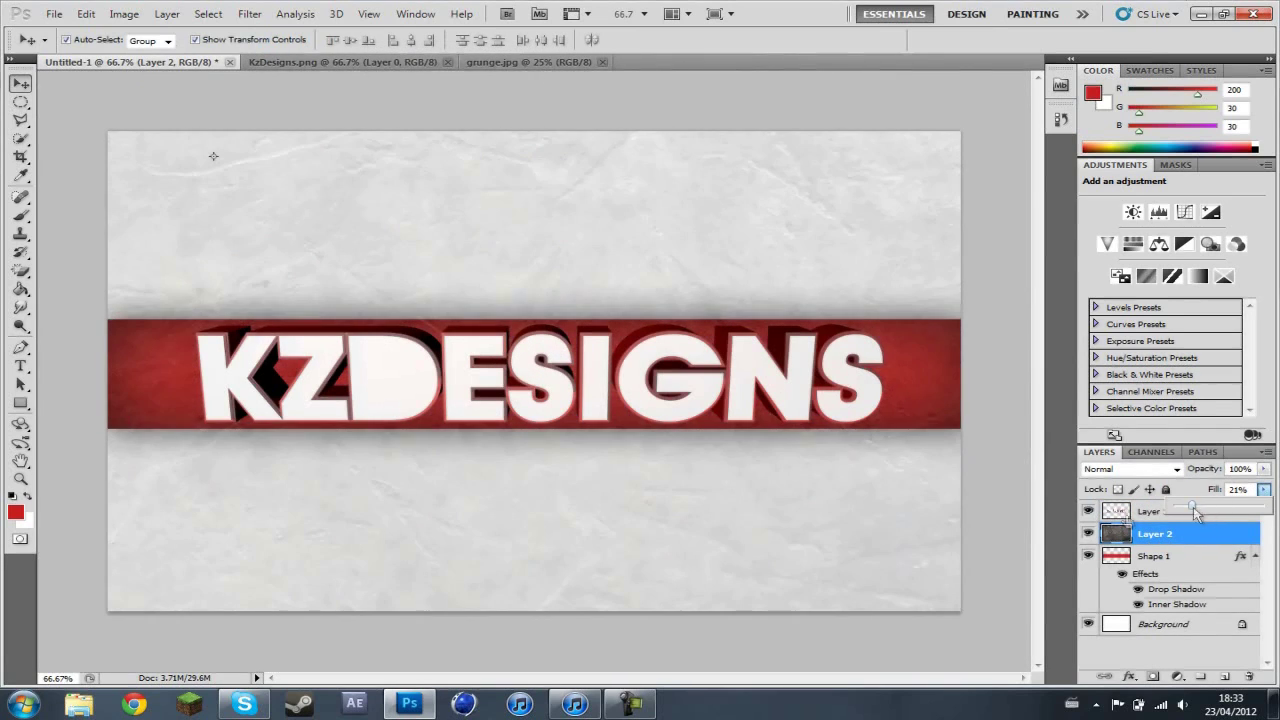
{"action": "left_click_drag", "start_coordinate": [1115, 534], "coordinate": [1115, 596]}
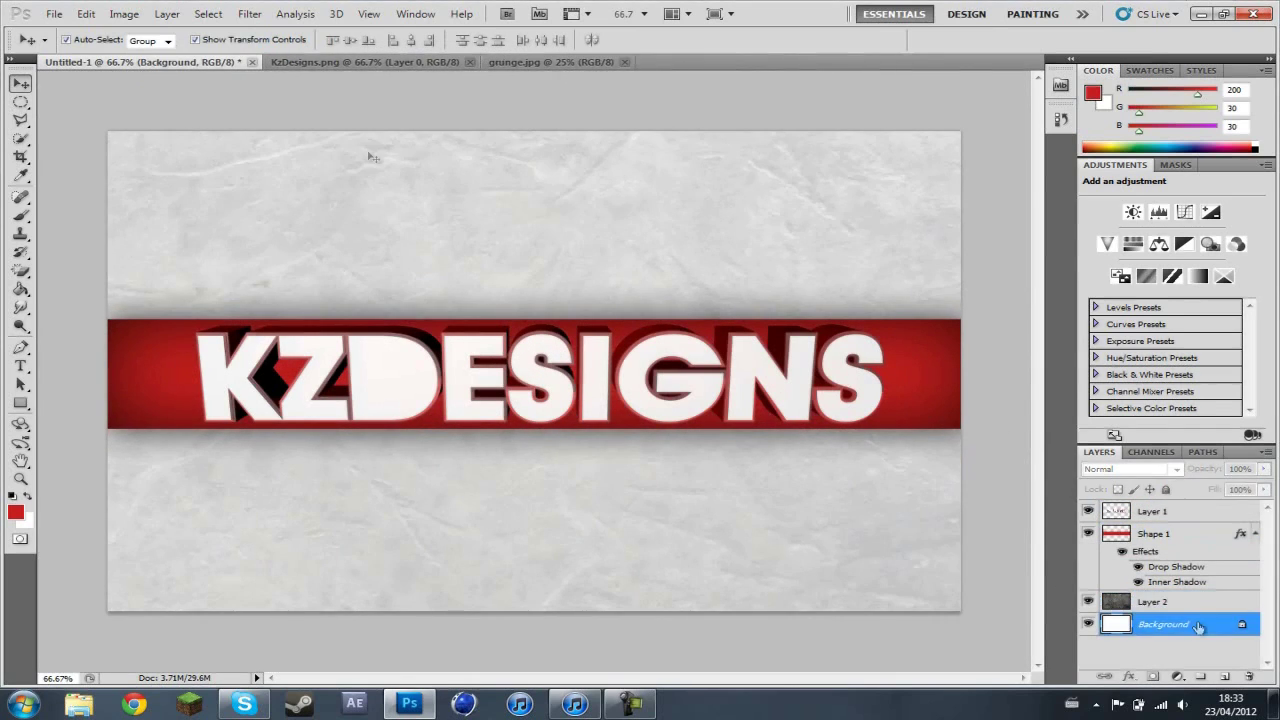
{"action": "left_click_drag", "start_coordinate": [537, 372], "coordinate": [733, 313]}
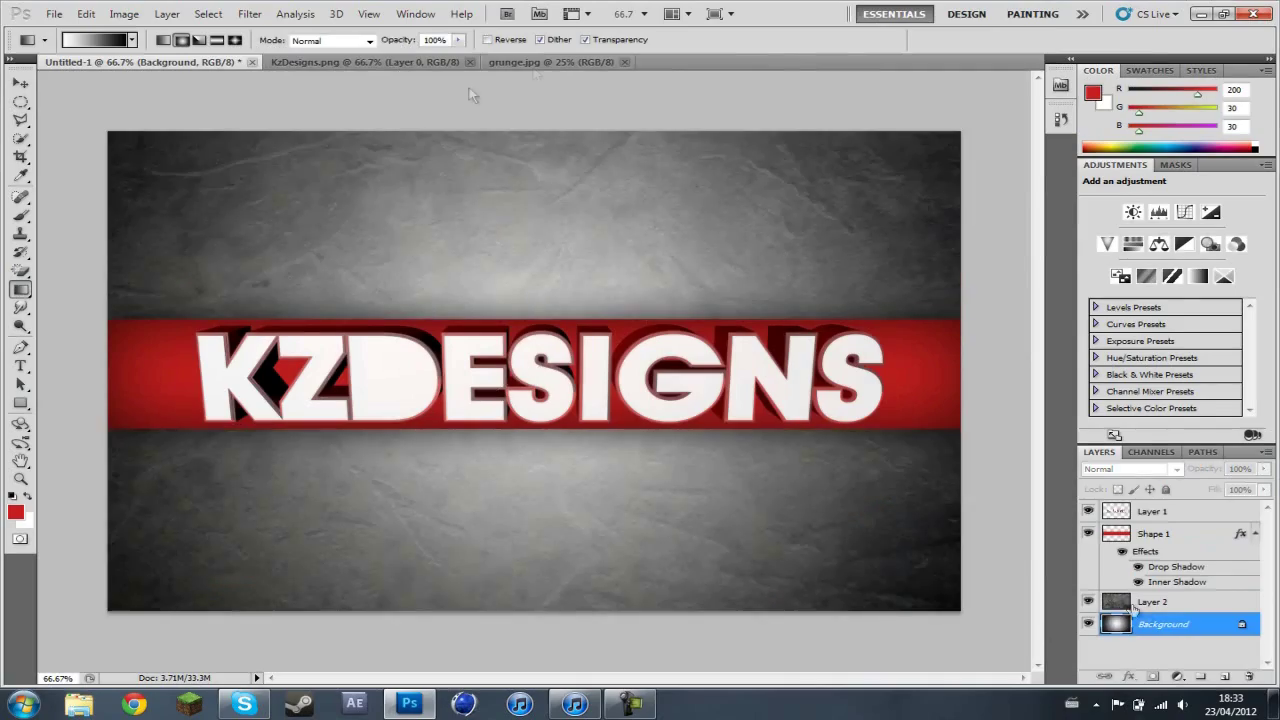
Drag another grunge copy over the whole canvas as Layer 3
{"action": "left_click", "coordinate": [550, 62]}
{"action": "key", "text": "v"}
{"action": "left_click_drag", "start_coordinate": [400, 300], "coordinate": [500, 350]}
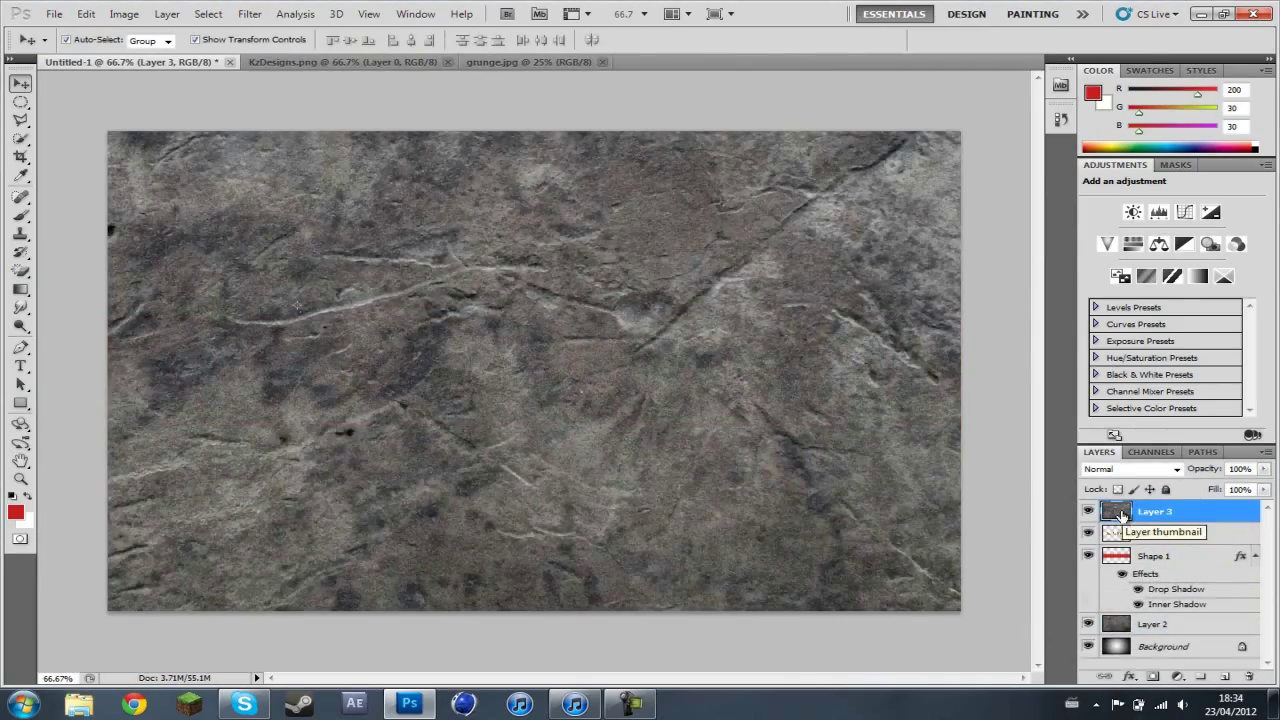
Scale the new grunge layer down and fit it over the text band
{"action": "key", "text": "ctrl+t"}
{"action": "mouse_move", "coordinate": [851, 150]}
{"action": "left_mouse_down"}
{"action": "mouse_move", "coordinate": [875, 175]}
{"action": "mouse_move", "coordinate": [928, 114]}
{"action": "left_mouse_up"}
{"action": "key", "text": "Return"}
{"action": "left_click_drag", "start_coordinate": [614, 543], "coordinate": [923, 505]}
Clip the grunge to the KZDESIGNS text at 23% fill and bring up the Open window
{"action": "left_click", "coordinate": [1197, 522], "text": "alt"}
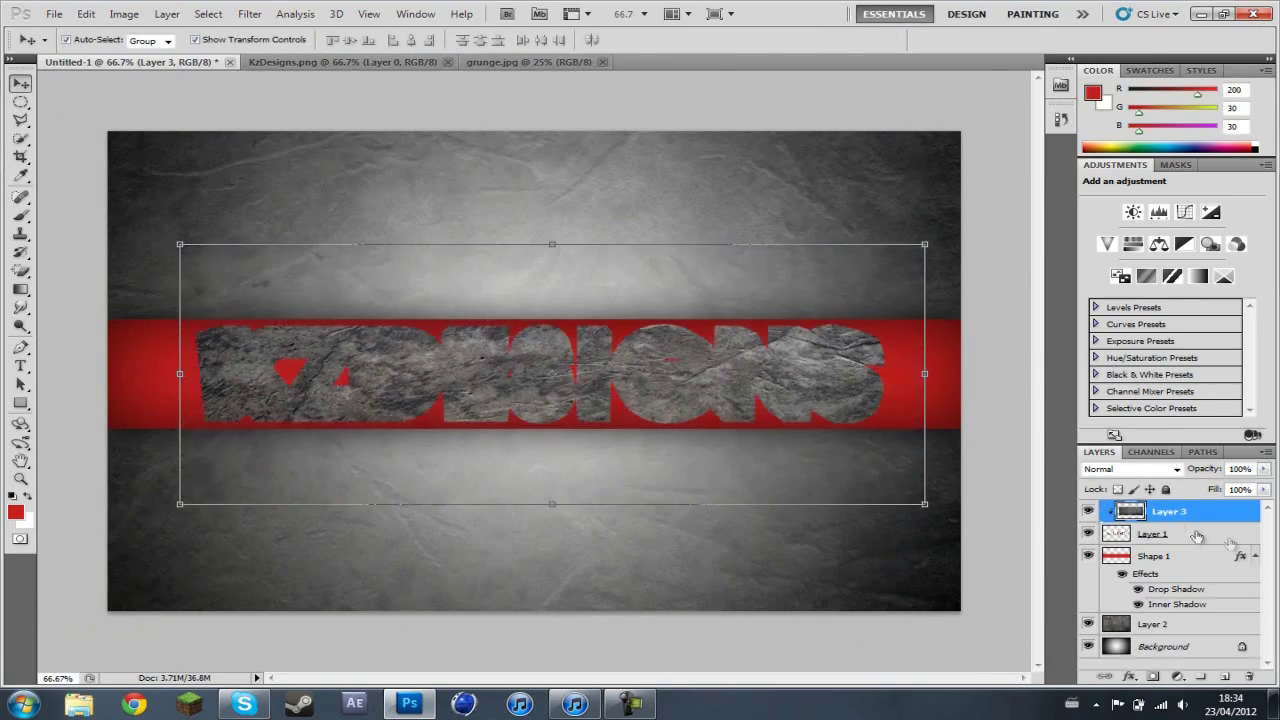
{"action": "left_click_drag", "start_coordinate": [1264, 489], "coordinate": [1197, 515]}
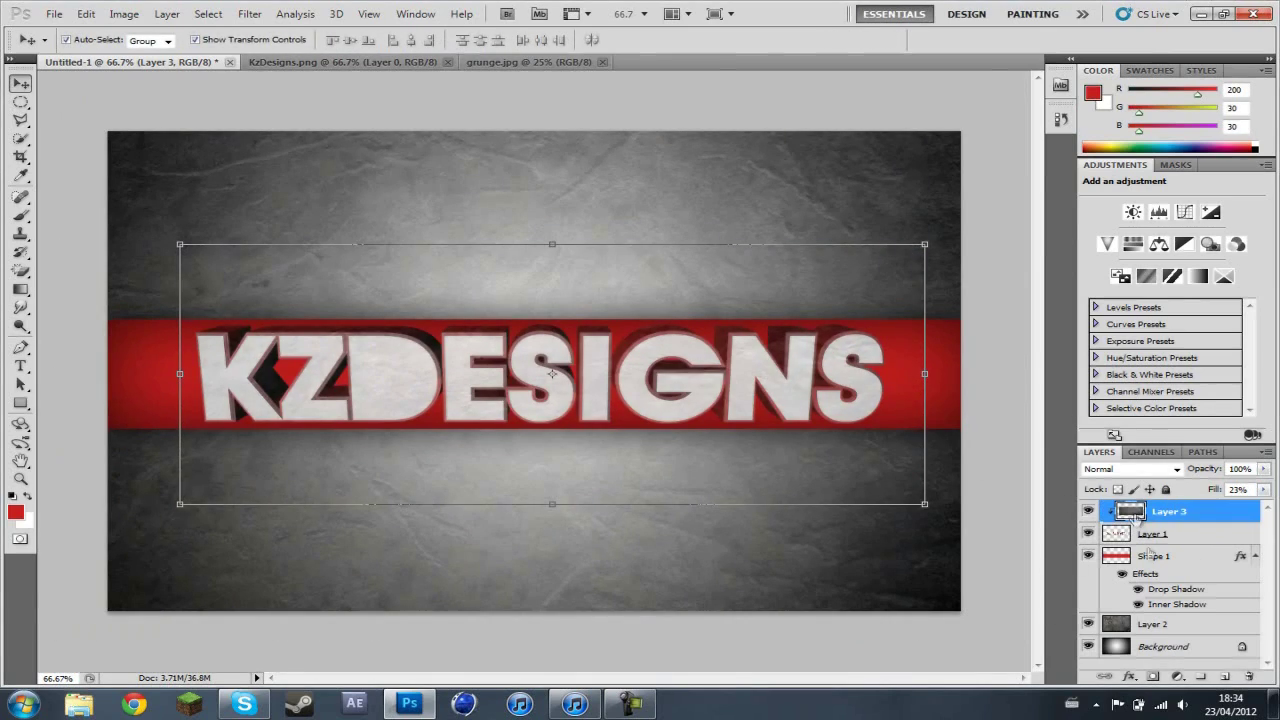
{"action": "left_click", "coordinate": [54, 13]}
{"action": "left_click", "coordinate": [80, 40]}
Open Fire 1 from the Fire folder and drag its flames into the banner document
{"action": "left_click", "coordinate": [453, 122]}
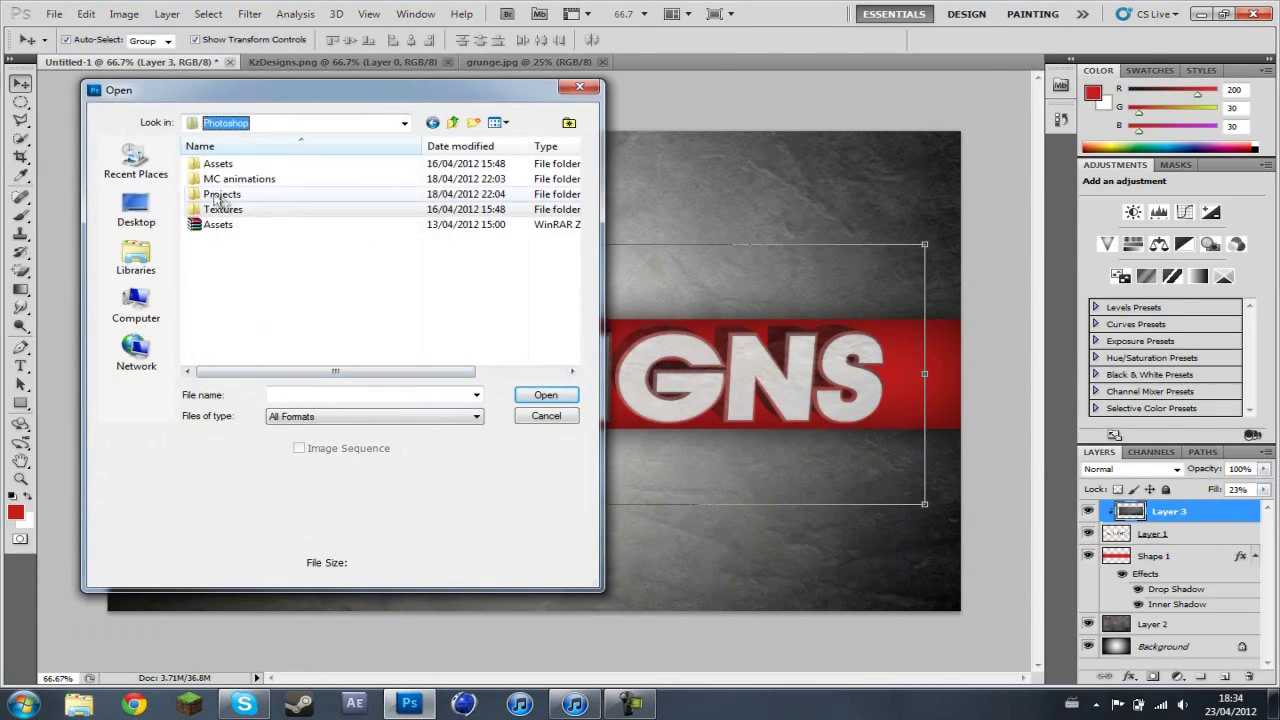
{"action": "double_click", "coordinate": [230, 163]}
{"action": "double_click", "coordinate": [323, 198]}
{"action": "right_click", "coordinate": [1255, 510]}
{"action": "left_click_drag", "start_coordinate": [660, 395], "coordinate": [463, 343]}
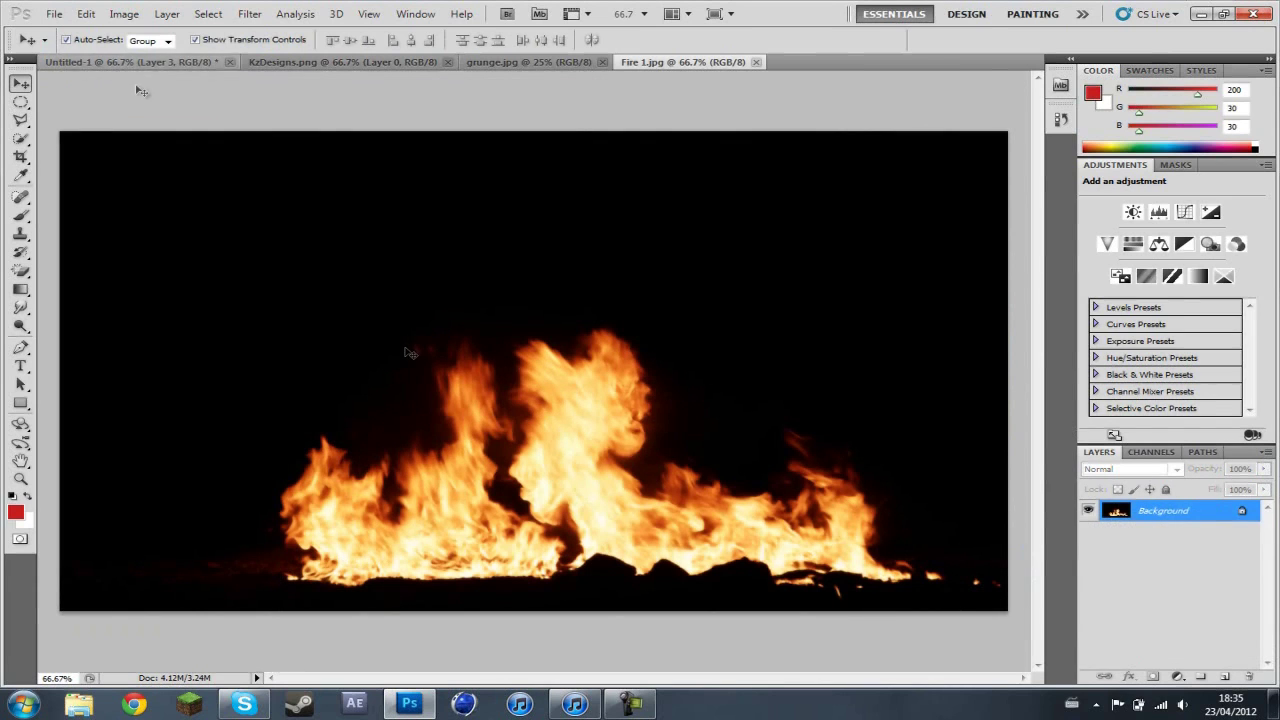
Lower the flame layer's fill to 0%, then delete that flame layer
{"action": "left_click_drag", "start_coordinate": [1264, 505], "coordinate": [1192, 500]}
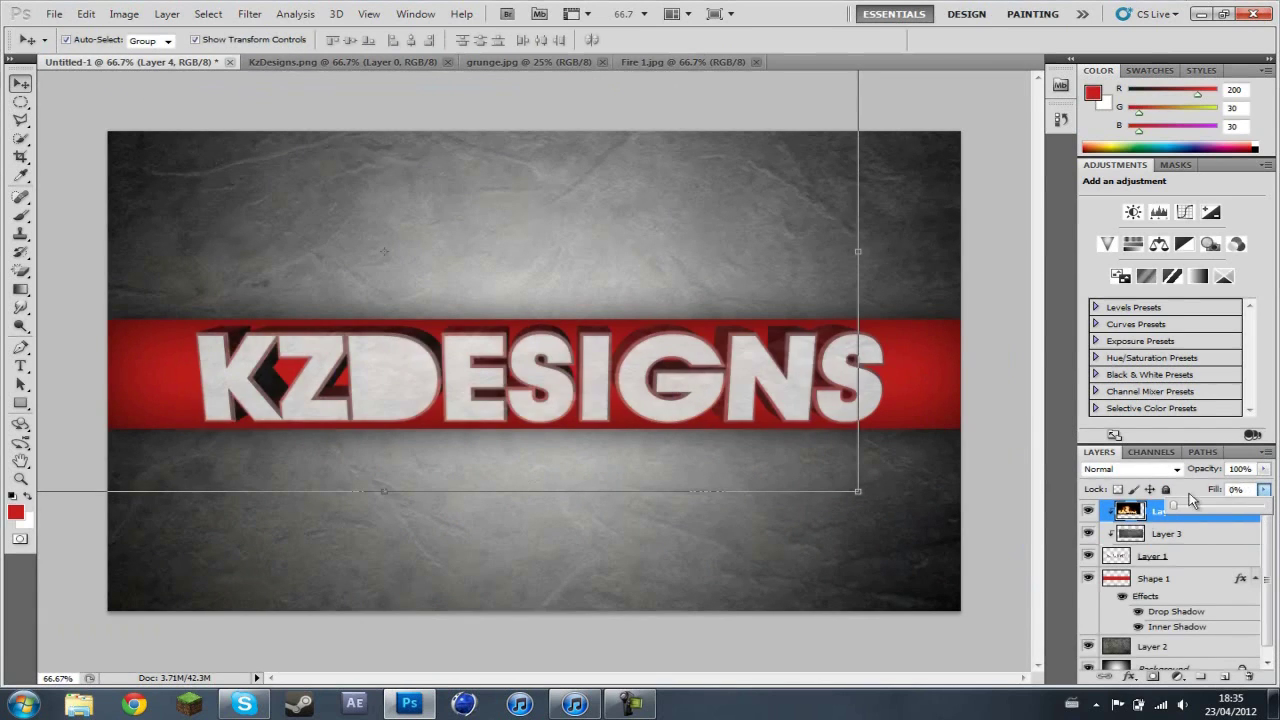
{"action": "left_click", "coordinate": [680, 318]}
{"action": "left_click", "coordinate": [1165, 511]}
{"action": "key", "text": "ctrl+t"}
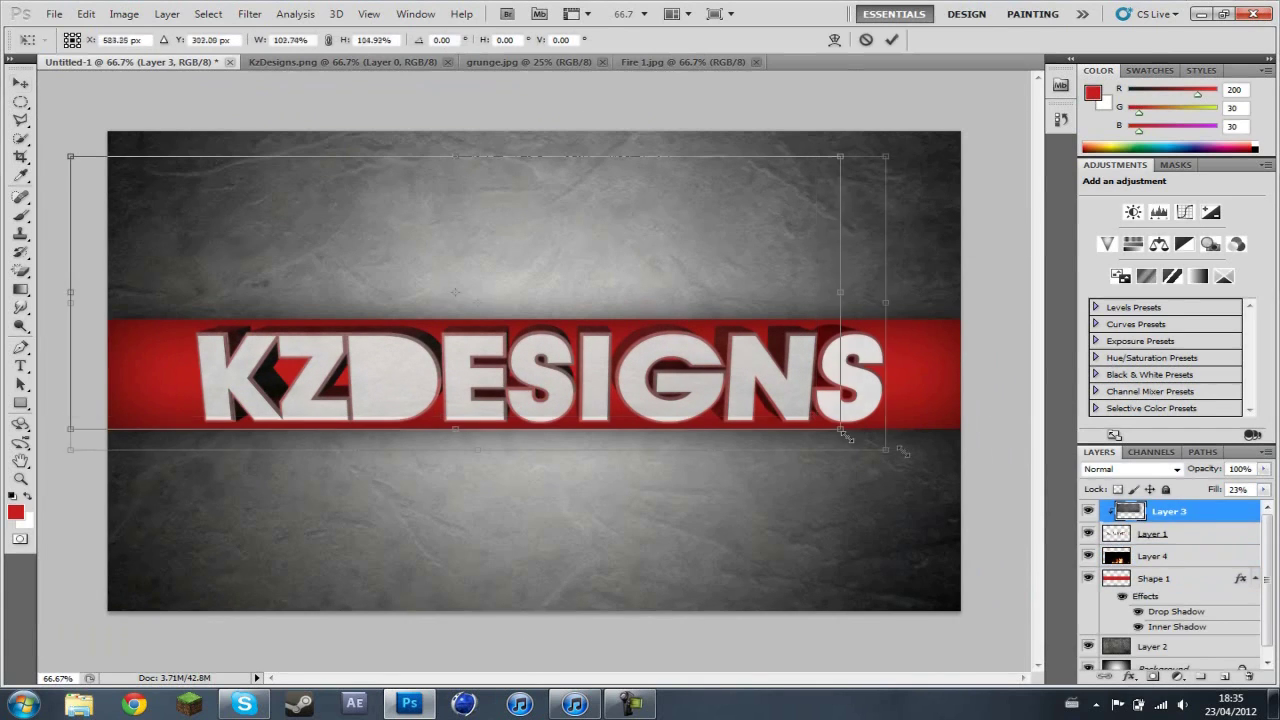
{"action": "key", "text": "Delete"}
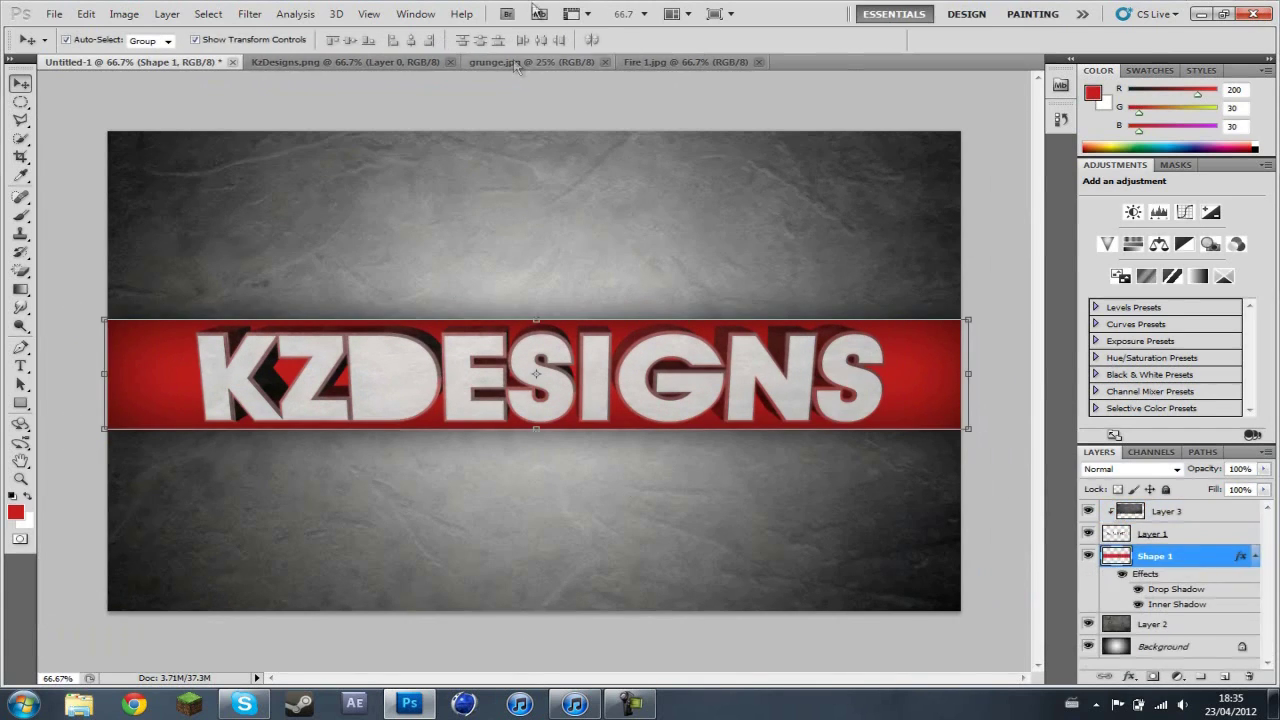
Bring the Fire 1 flames in again and shift them right and up to X 610, Y 352
{"action": "left_click", "coordinate": [455, 62]}
{"action": "left_click_drag", "start_coordinate": [752, 308], "coordinate": [507, 195]}
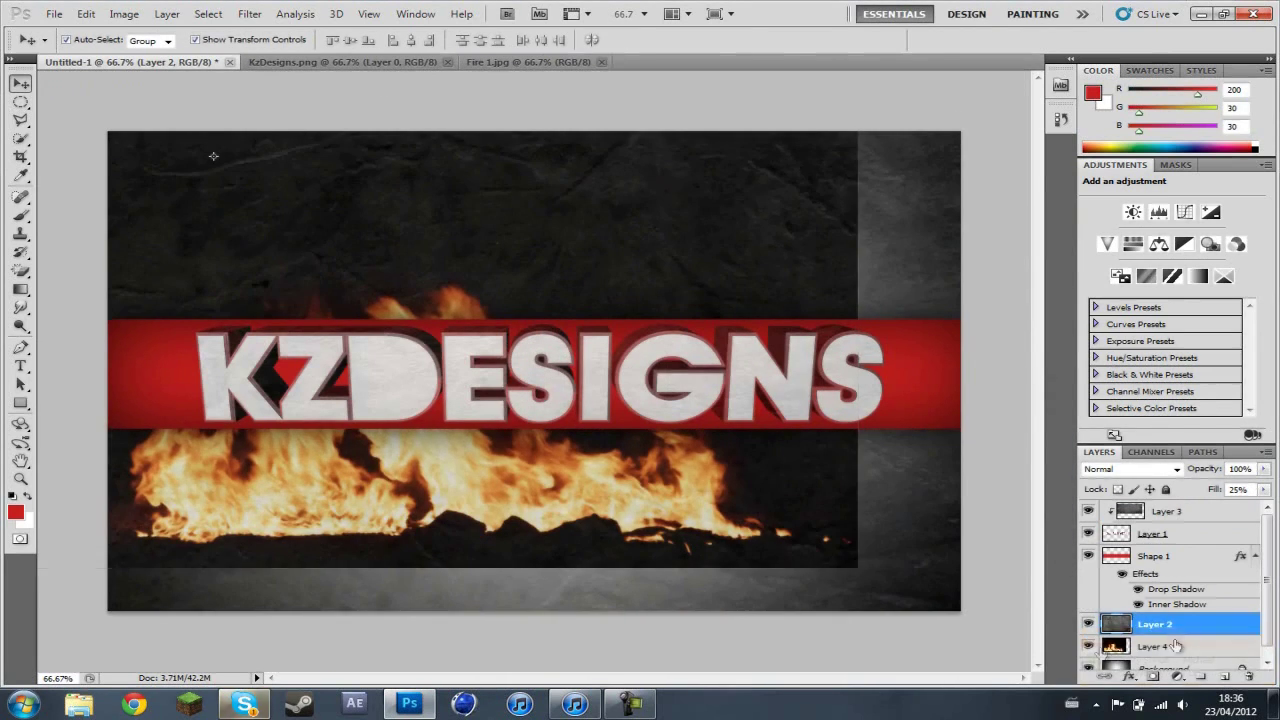
{"action": "left_click_drag", "start_coordinate": [677, 499], "coordinate": [763, 490]}
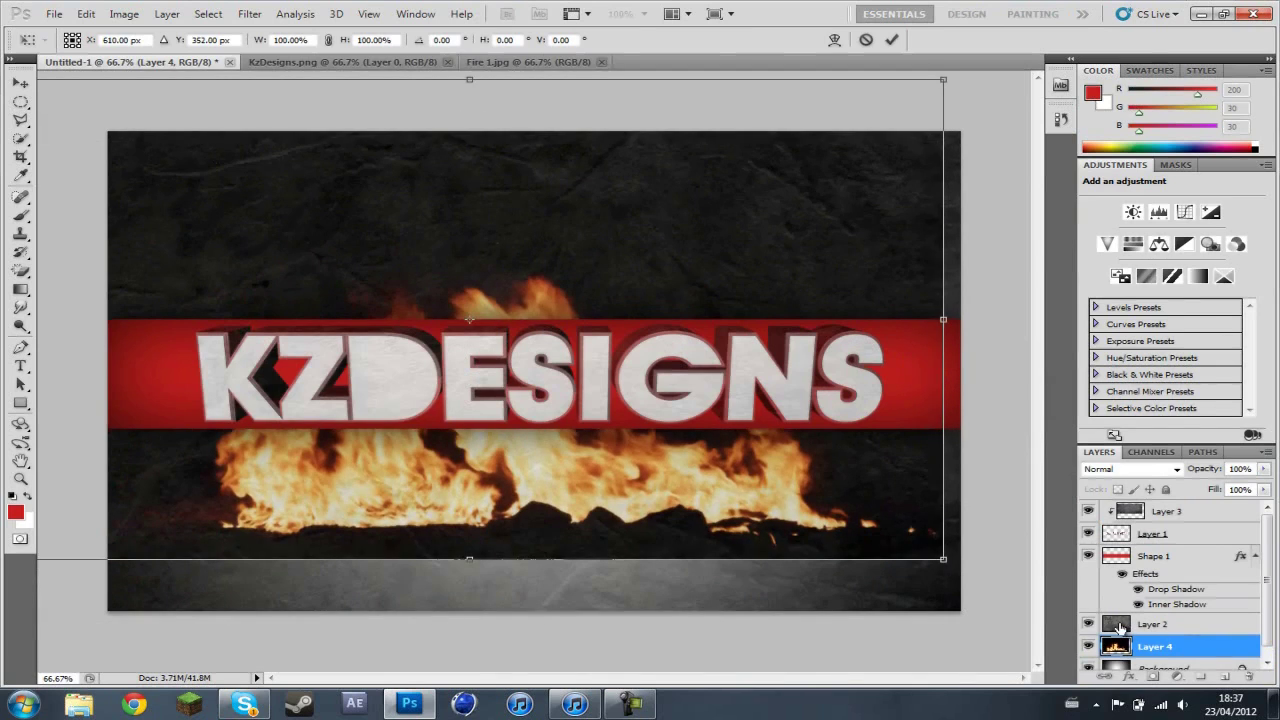
Commit the fire's position and move Layer 4 above the Shape 1 banner layer
{"action": "key", "text": "Return"}
{"action": "left_click_drag", "start_coordinate": [1150, 646], "coordinate": [1150, 558]}
{"action": "right_click", "coordinate": [1130, 560]}
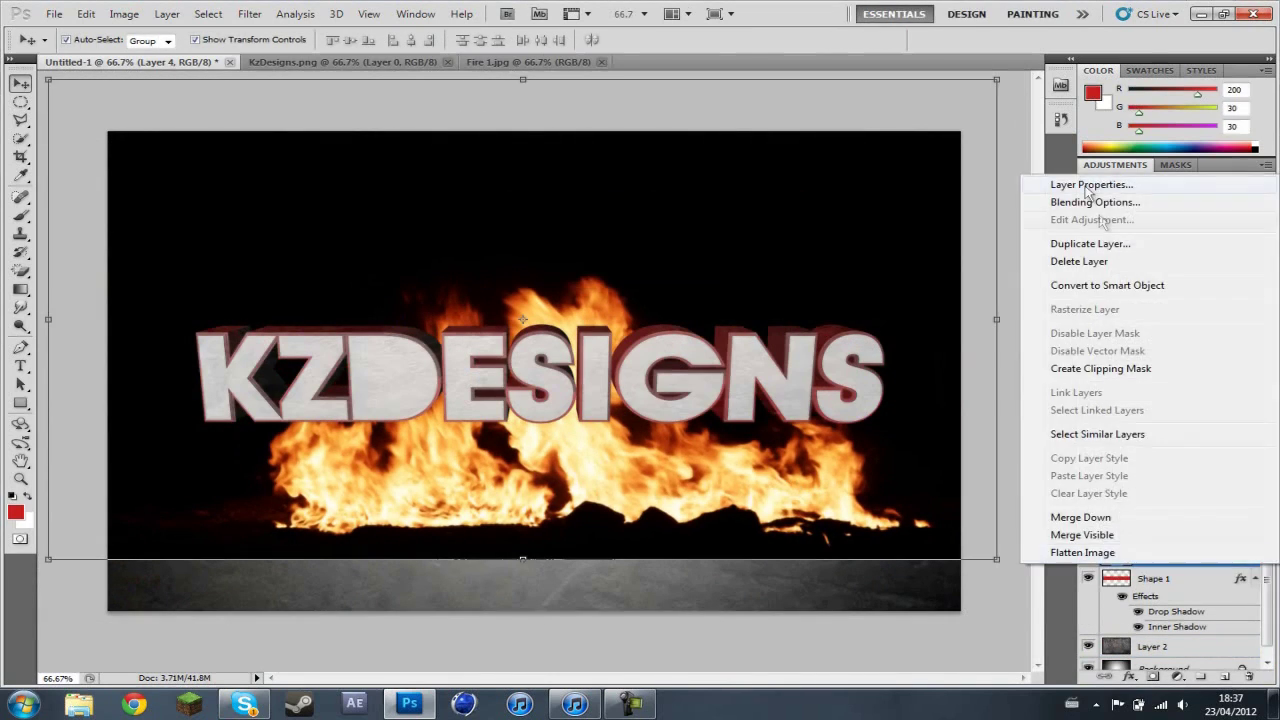
{"action": "left_click", "coordinate": [1094, 202]}
Send a short 'ht' message in the chat conversation, then return to the layer style settings
{"action": "left_click", "coordinate": [244, 704]}
{"action": "type", "text": "how you take black b"}
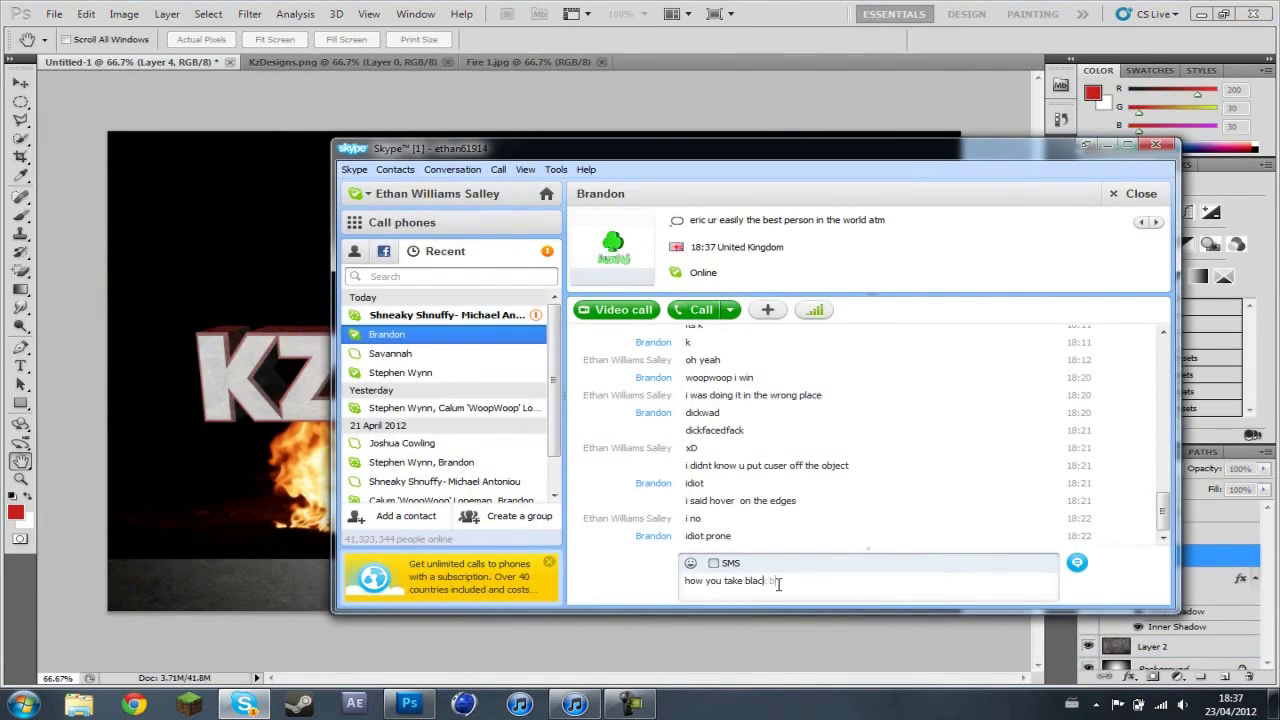
{"action": "type", "text": "t"}
{"action": "key", "text": "Return"}
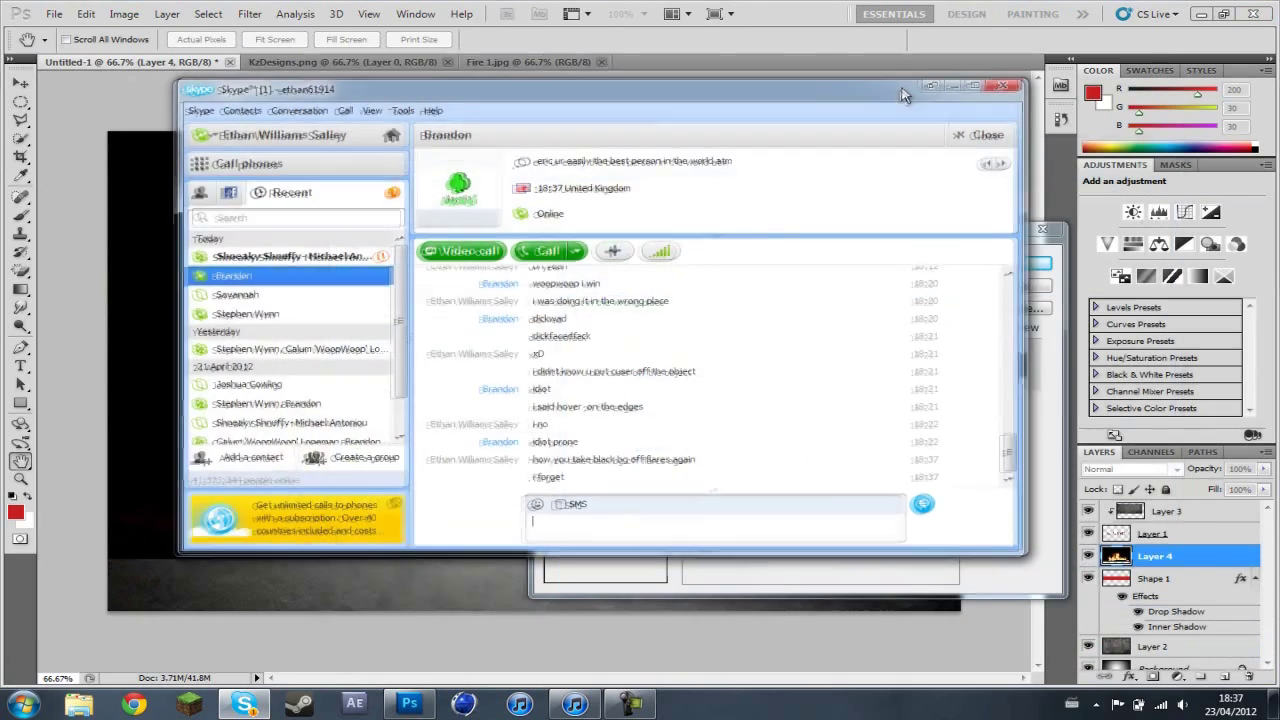
{"action": "left_click", "coordinate": [244, 704]}
{"action": "left_click", "coordinate": [554, 442]}
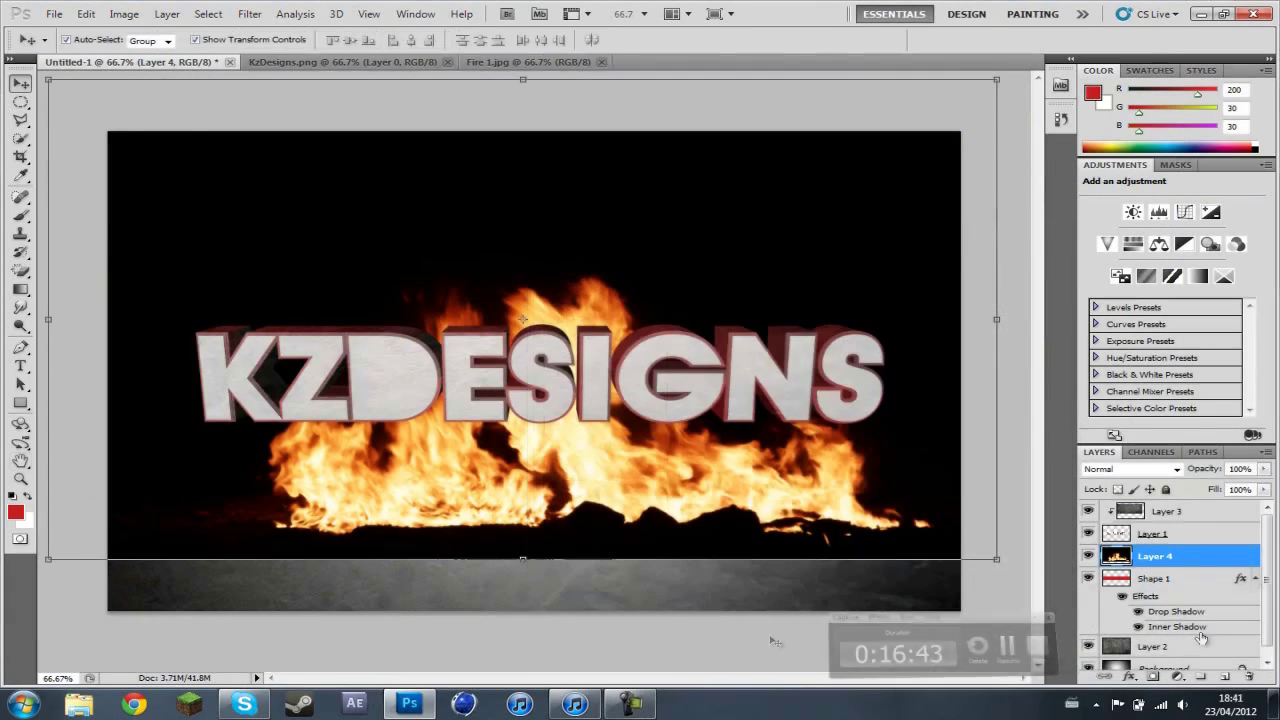
Reopen Layer 4's Blending Options and show the blend mode list
{"action": "right_click", "coordinate": [1155, 556]}
{"action": "left_click", "coordinate": [1094, 194]}
{"action": "left_click", "coordinate": [825, 290]}
Set Layer 4 to Screen blending and reposition the flames under the banner
{"action": "left_click", "coordinate": [806, 437]}
{"action": "key", "text": "Return"}
{"action": "key", "text": "ctrl+t"}
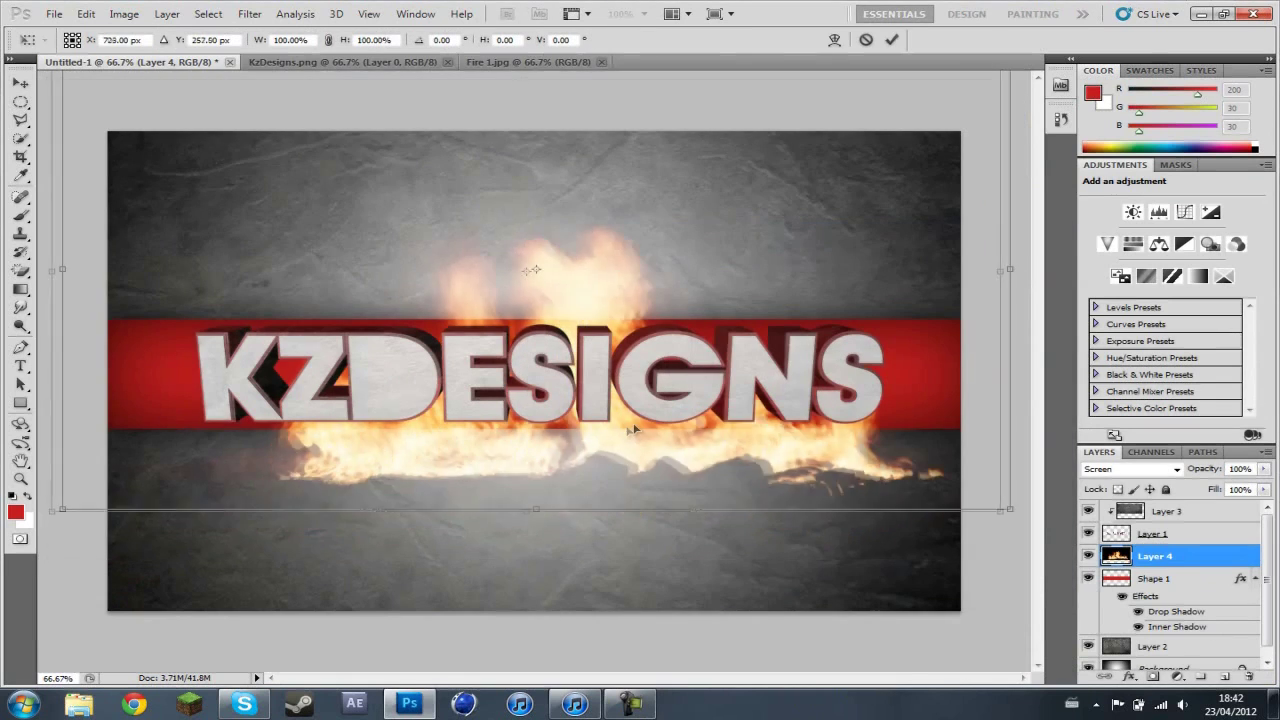
{"action": "mouse_move", "coordinate": [615, 300]}
{"action": "left_mouse_down"}
{"action": "mouse_move", "coordinate": [619, 276]}
{"action": "mouse_move", "coordinate": [487, 232]}
{"action": "left_mouse_up"}
Clip the fire to the KZDESIGNS lettering at 26% fill, then browse for another image
{"action": "left_click", "coordinate": [1150, 567], "text": "alt"}
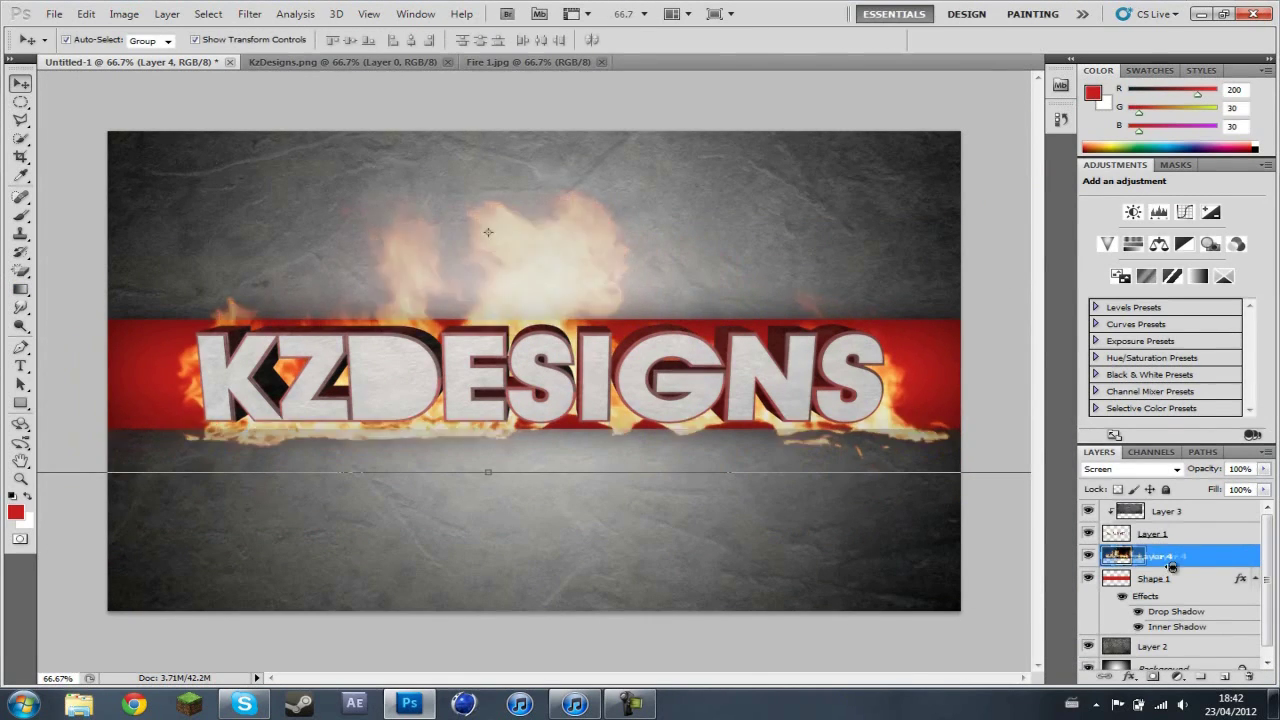
{"action": "left_click", "coordinate": [1128, 574], "text": "alt"}
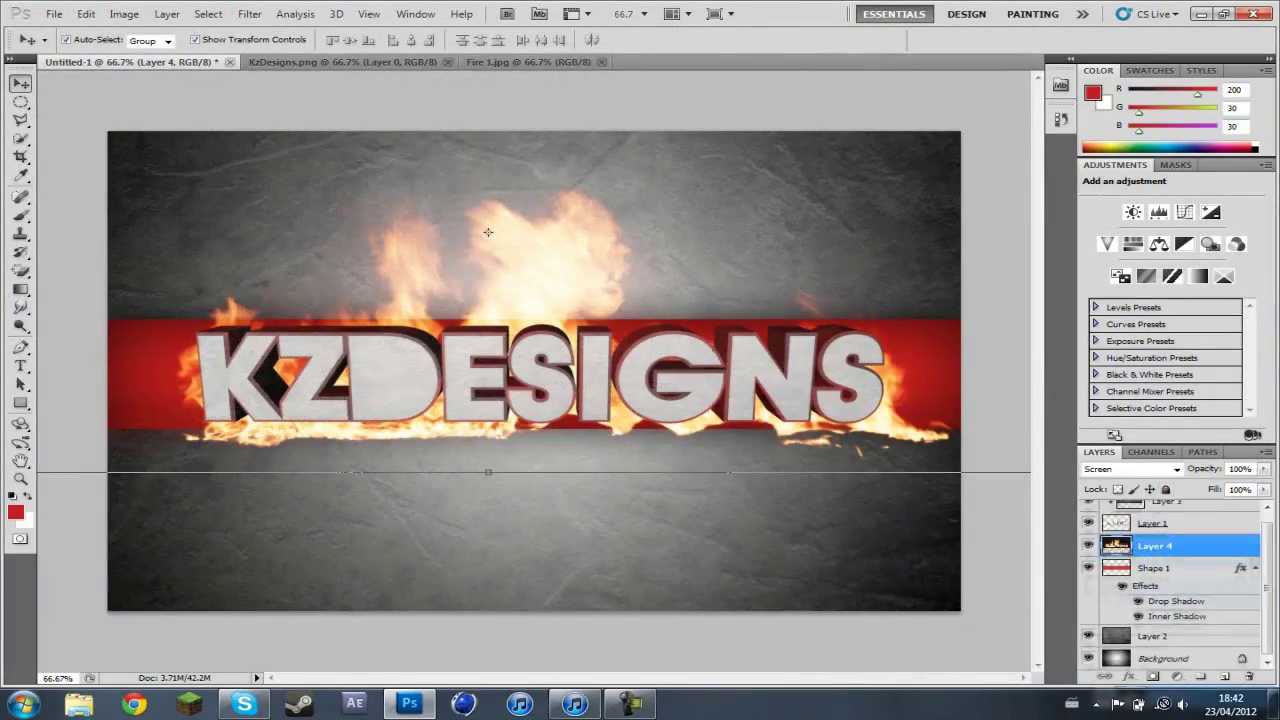
{"action": "left_click_drag", "start_coordinate": [1155, 545], "coordinate": [1155, 518]}
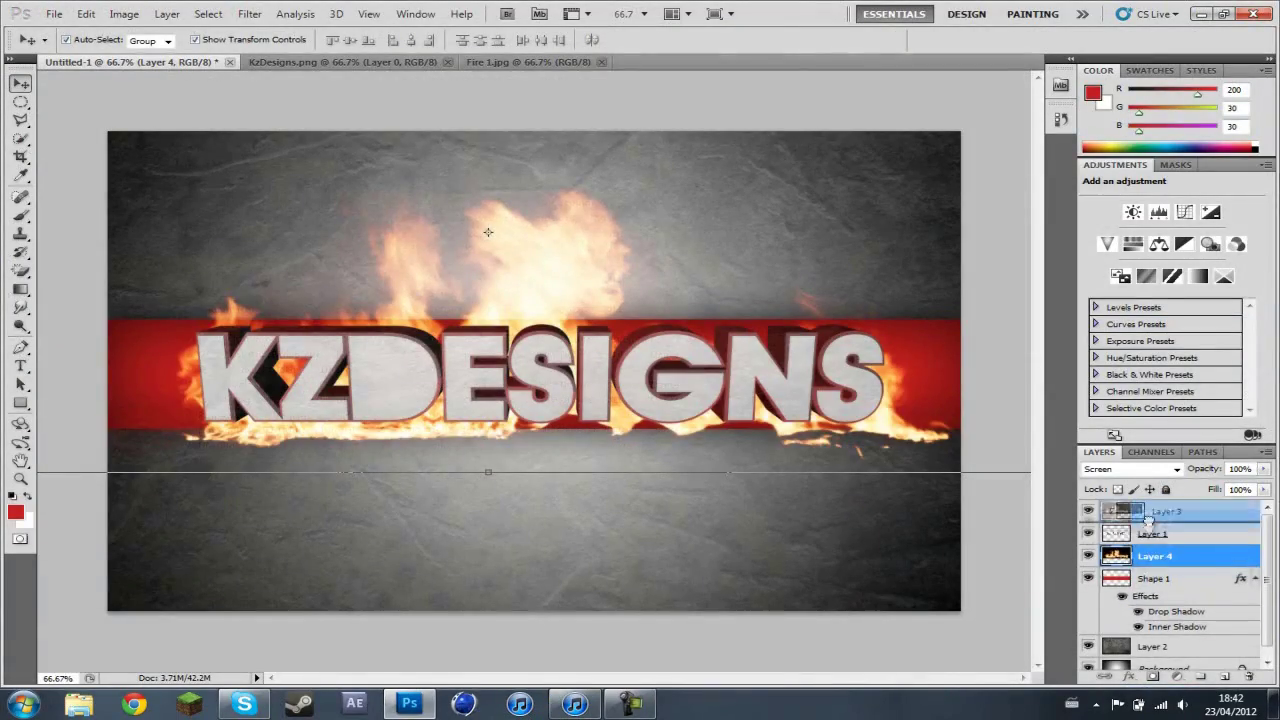
{"action": "left_click", "coordinate": [1128, 522], "text": "alt"}
{"action": "left_click", "coordinate": [1264, 489]}
{"action": "left_click_drag", "start_coordinate": [1262, 510], "coordinate": [1232, 510]}
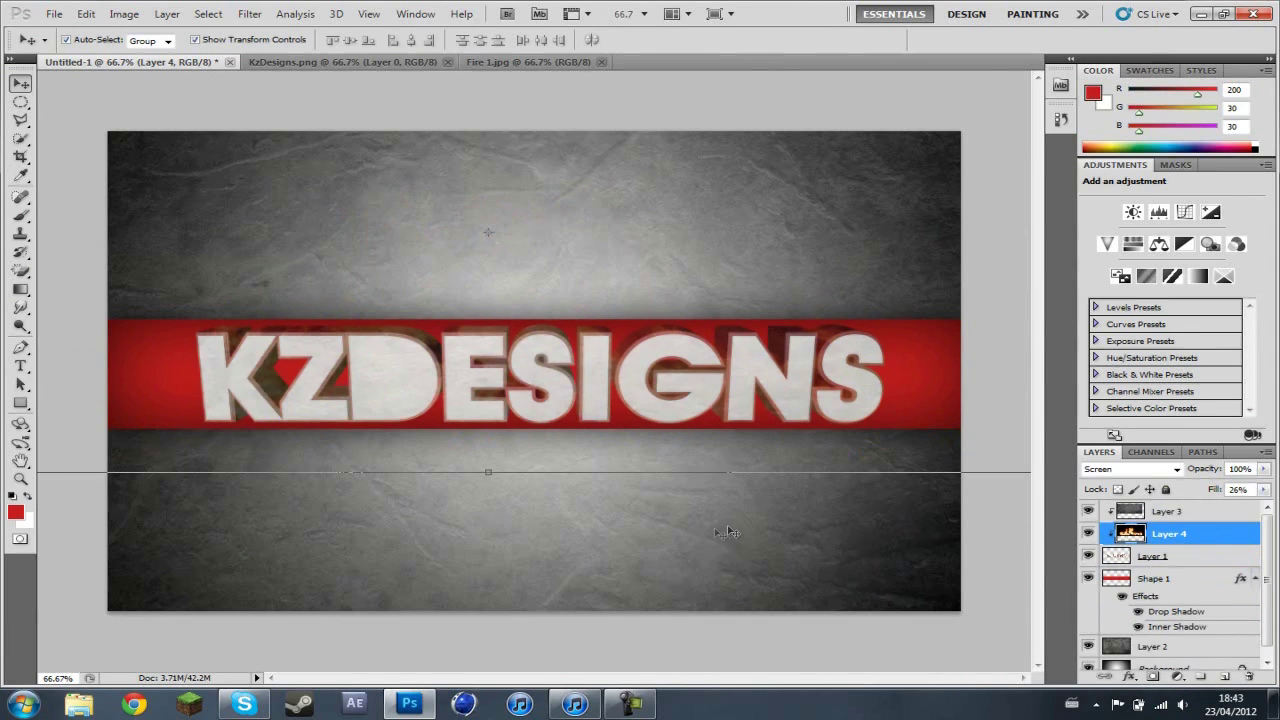
{"action": "key", "text": "ctrl+o"}
{"action": "left_click", "coordinate": [403, 123]}
Open Smoke 3 from the Smoke folder, drag it into the design, and place it over the banner
{"action": "left_click", "coordinate": [300, 409]}
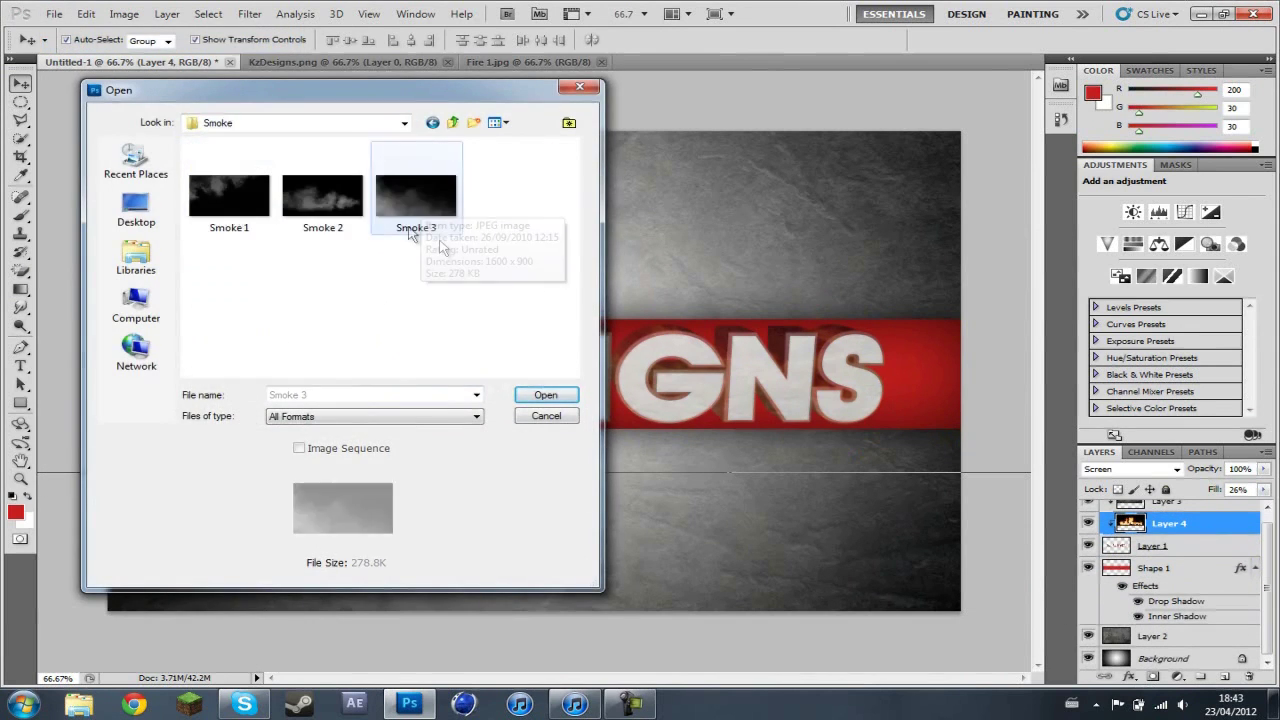
{"action": "double_click", "coordinate": [425, 215]}
{"action": "left_click_drag", "start_coordinate": [336, 268], "coordinate": [460, 360]}
{"action": "left_click_drag", "start_coordinate": [1160, 510], "coordinate": [1117, 640]}
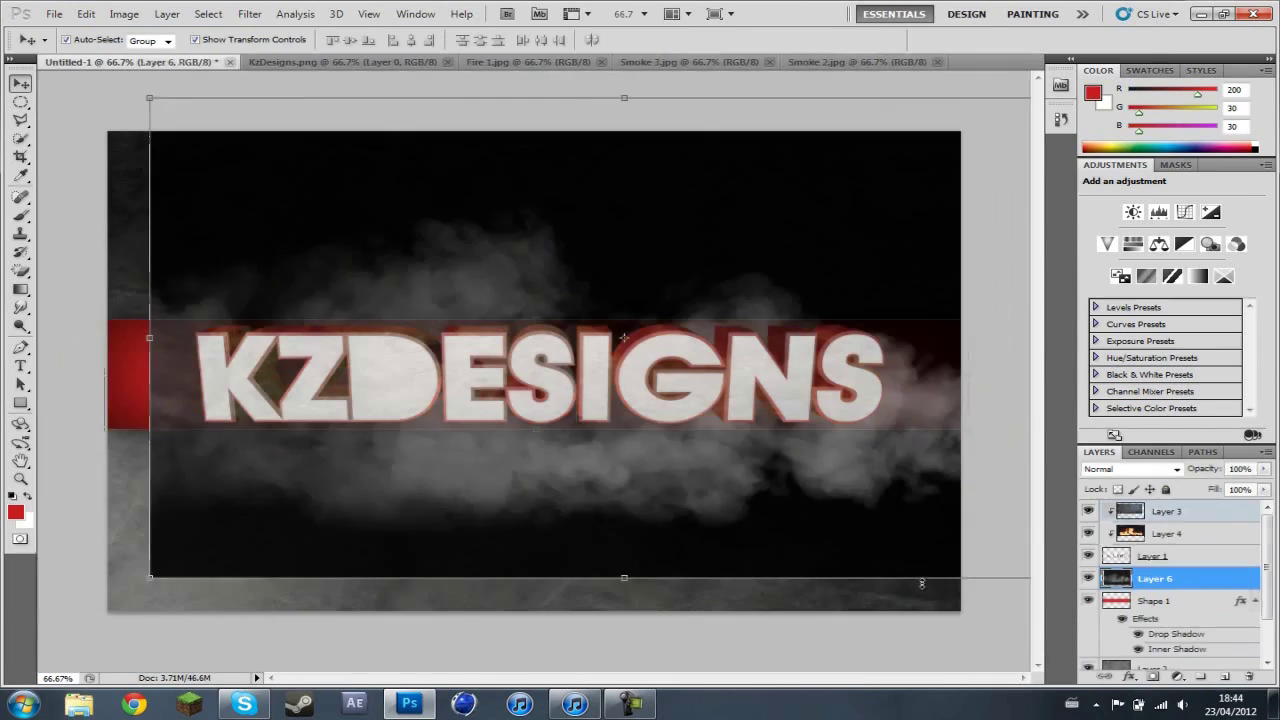
{"action": "left_click_drag", "start_coordinate": [921, 583], "coordinate": [876, 569]}
Set the smoke layer to Screen blending and clip it inside the red banner
{"action": "left_click", "coordinate": [1127, 598], "text": "alt"}
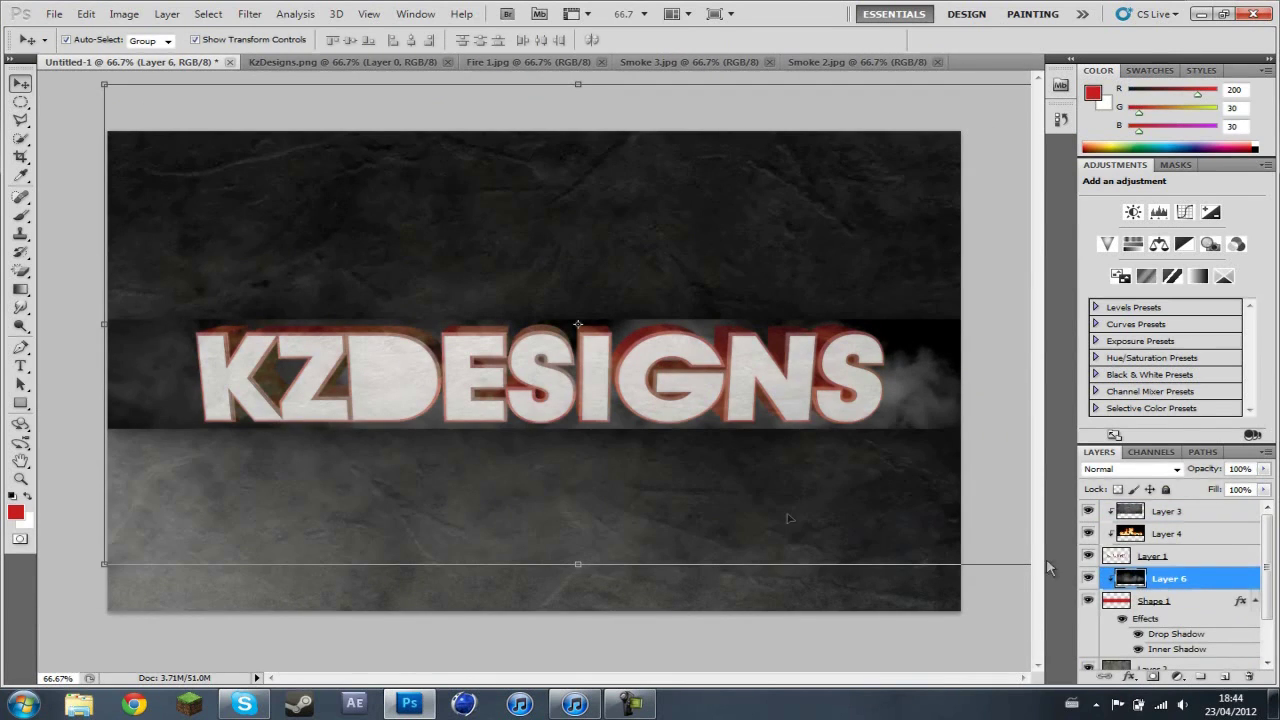
{"action": "right_click", "coordinate": [1162, 585]}
{"action": "left_click", "coordinate": [1150, 408]}
{"action": "right_click", "coordinate": [1162, 585]}
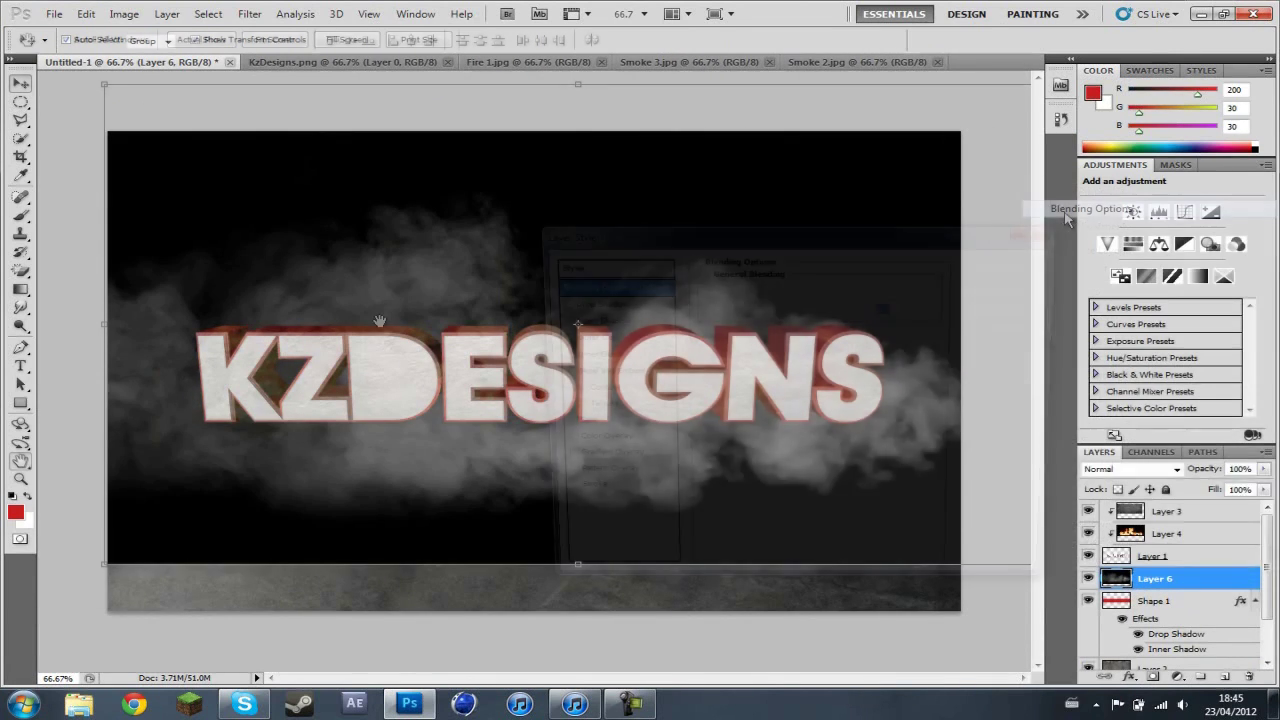
{"action": "left_click", "coordinate": [1140, 205]}
{"action": "left_click", "coordinate": [850, 290]}
{"action": "left_click", "coordinate": [815, 441]}
{"action": "key", "text": "Return"}
{"action": "left_click", "coordinate": [1160, 592], "text": "alt"}
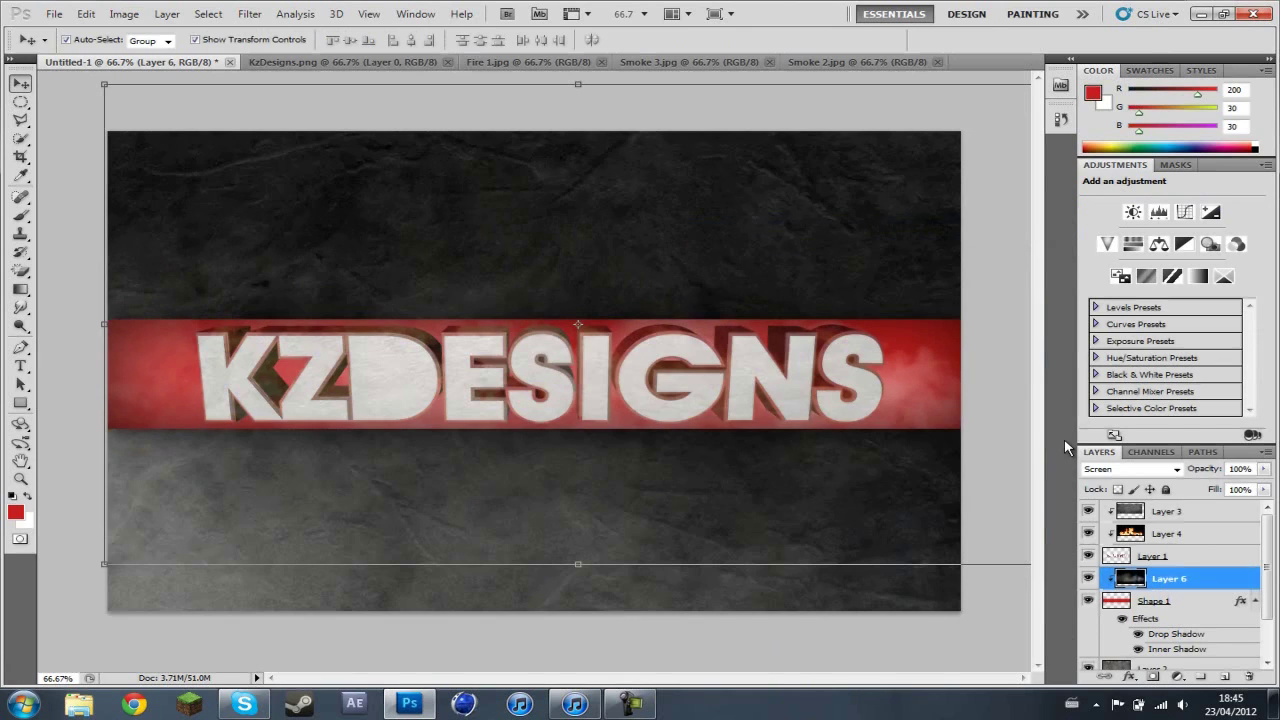
{"action": "left_click", "coordinate": [1160, 534]}
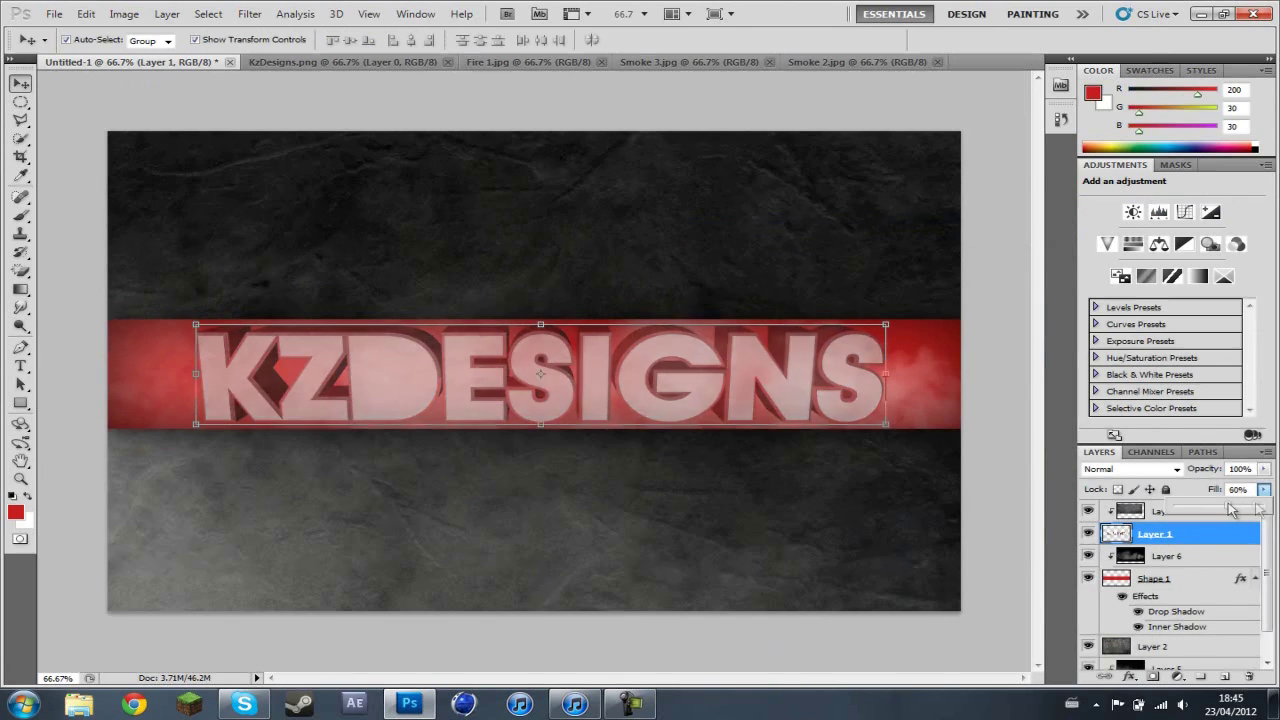
Smudge the banner's bottom edge downward, and its top edge upward at the left and middle
{"action": "left_click", "coordinate": [1165, 556]}
{"action": "left_click", "coordinate": [1088, 578]}
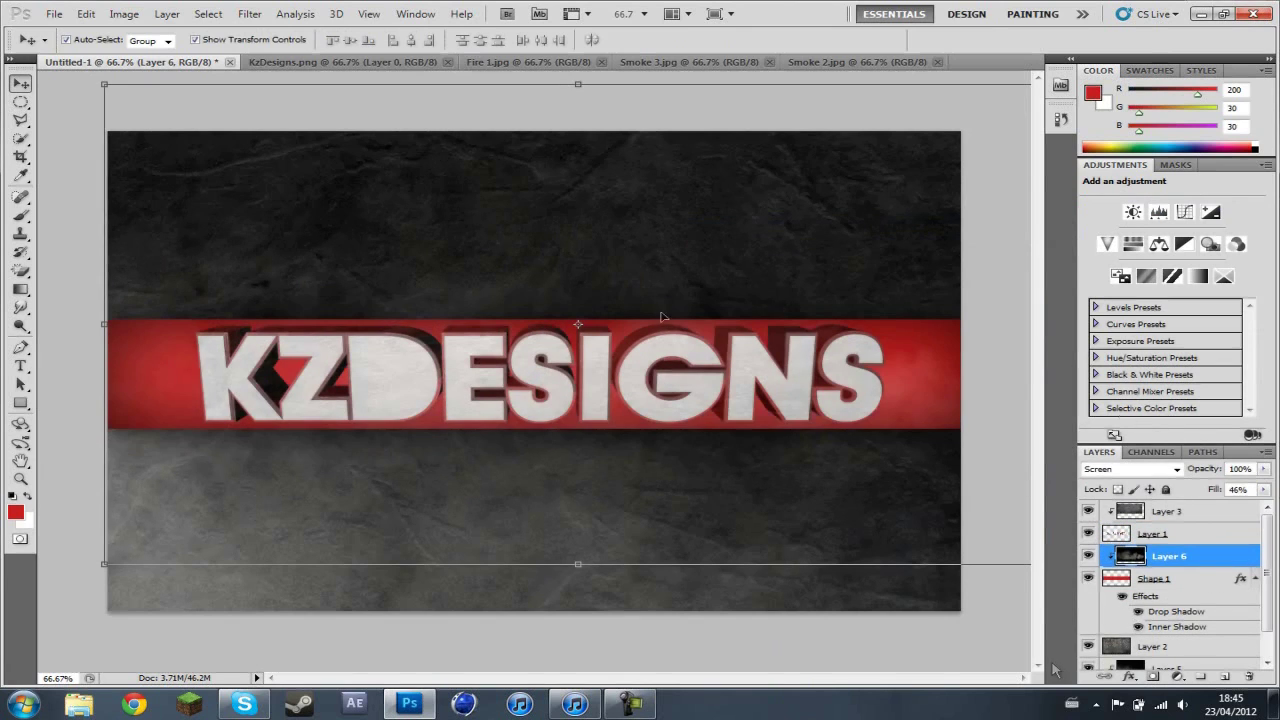
{"action": "left_click", "coordinate": [1155, 578]}
{"action": "key", "text": "r"}
{"action": "left_click_drag", "start_coordinate": [314, 423], "coordinate": [720, 441]}
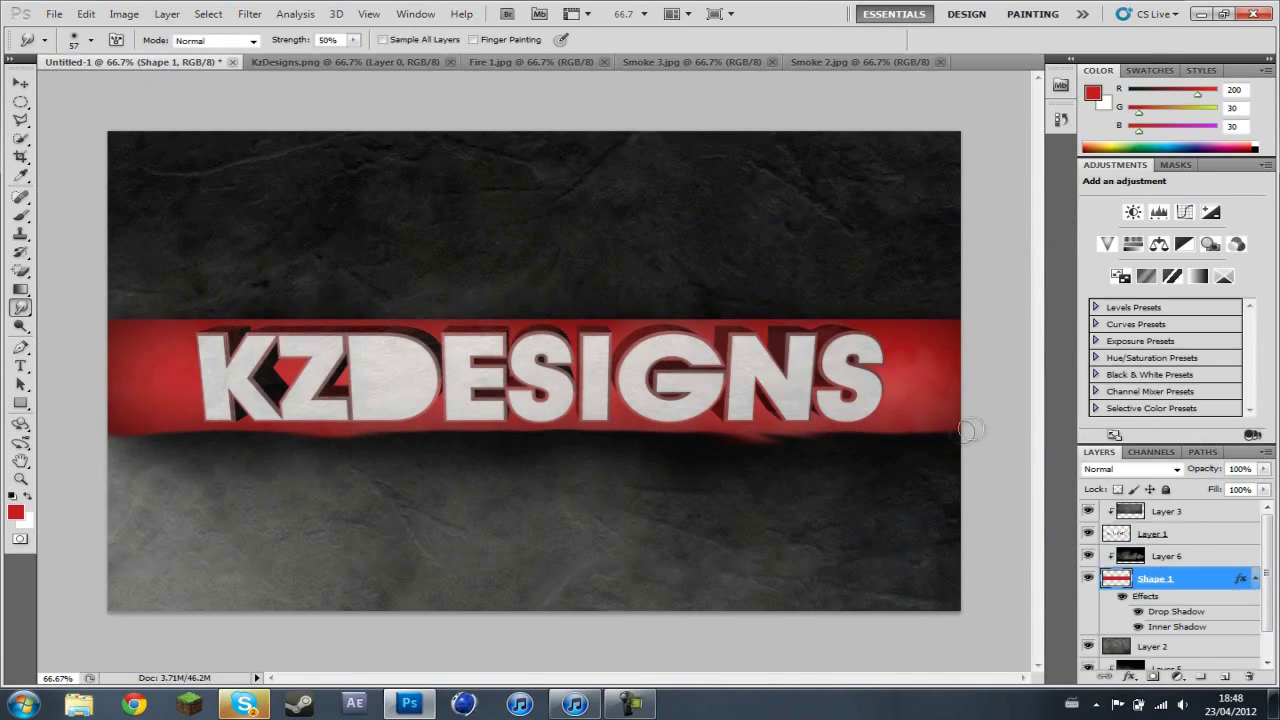
{"action": "left_click_drag", "start_coordinate": [178, 325], "coordinate": [209, 271]}
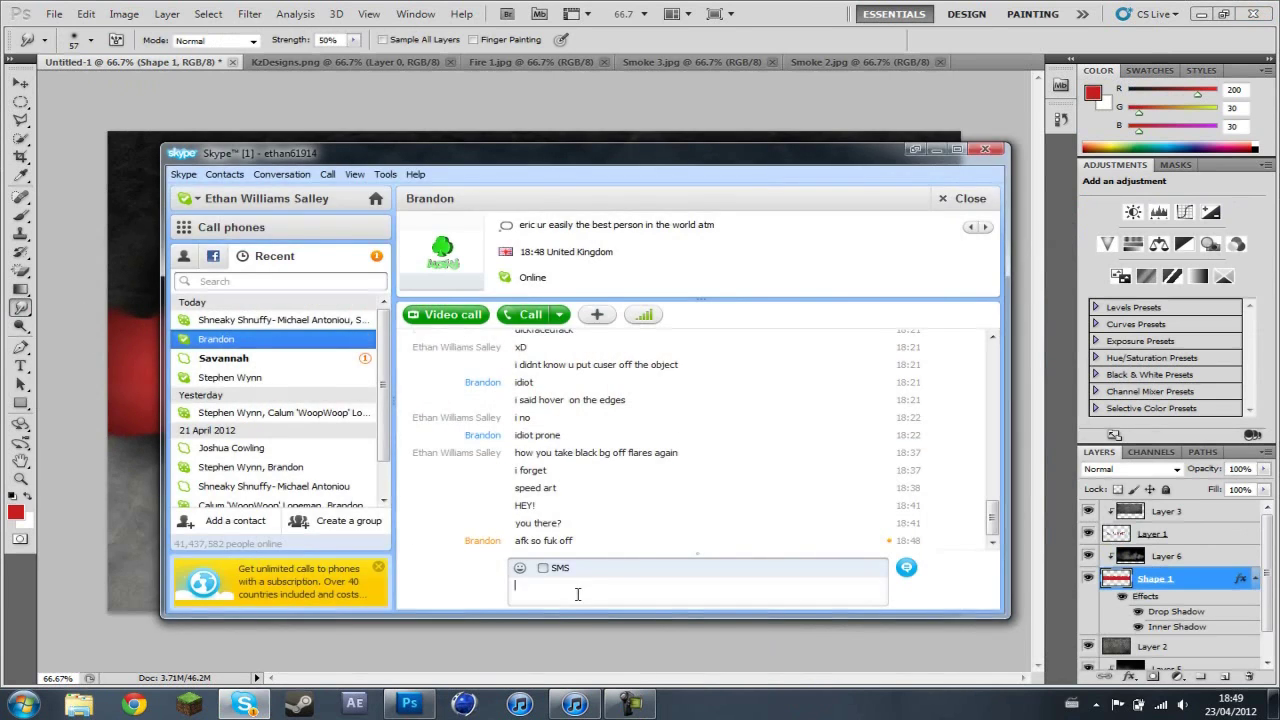
{"action": "left_click_drag", "start_coordinate": [495, 318], "coordinate": [947, 310]}
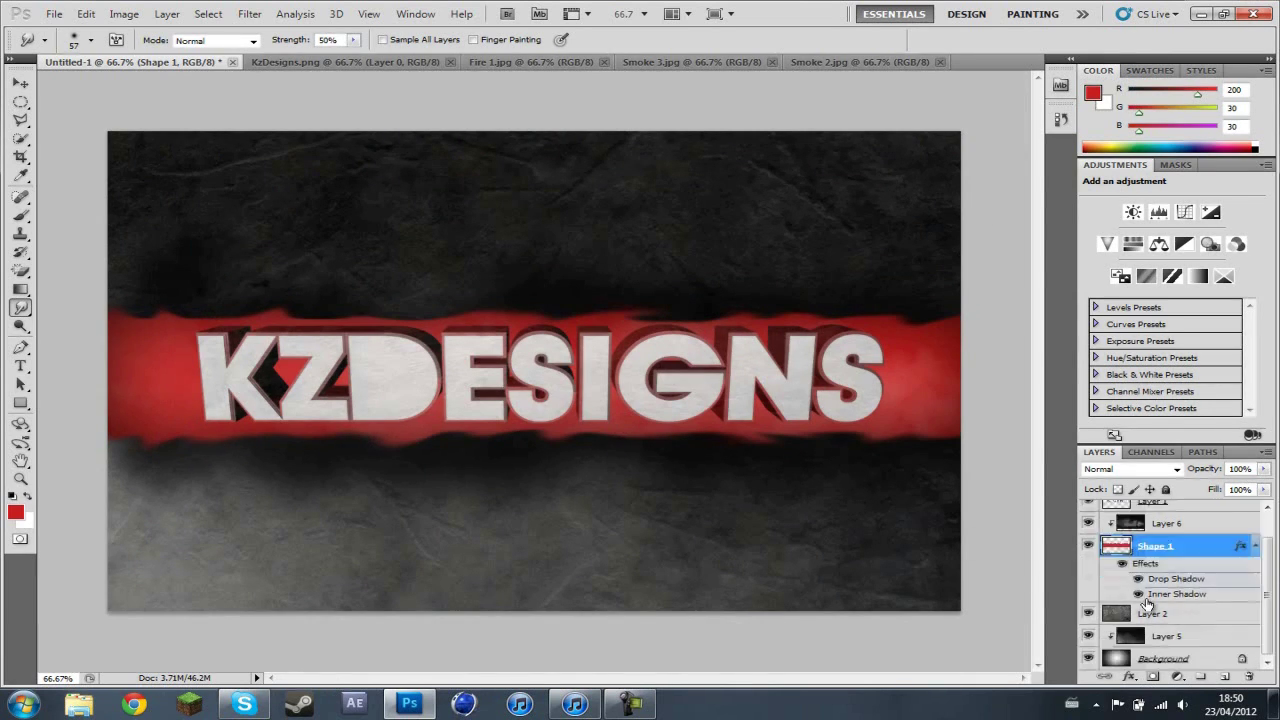
Try a Satin effect on the KZDESIGNS lettering, then cancel it
{"action": "left_click", "coordinate": [1155, 533]}
{"action": "right_click", "coordinate": [1155, 533]}
{"action": "left_click", "coordinate": [1100, 168]}
{"action": "left_click", "coordinate": [556, 424]}
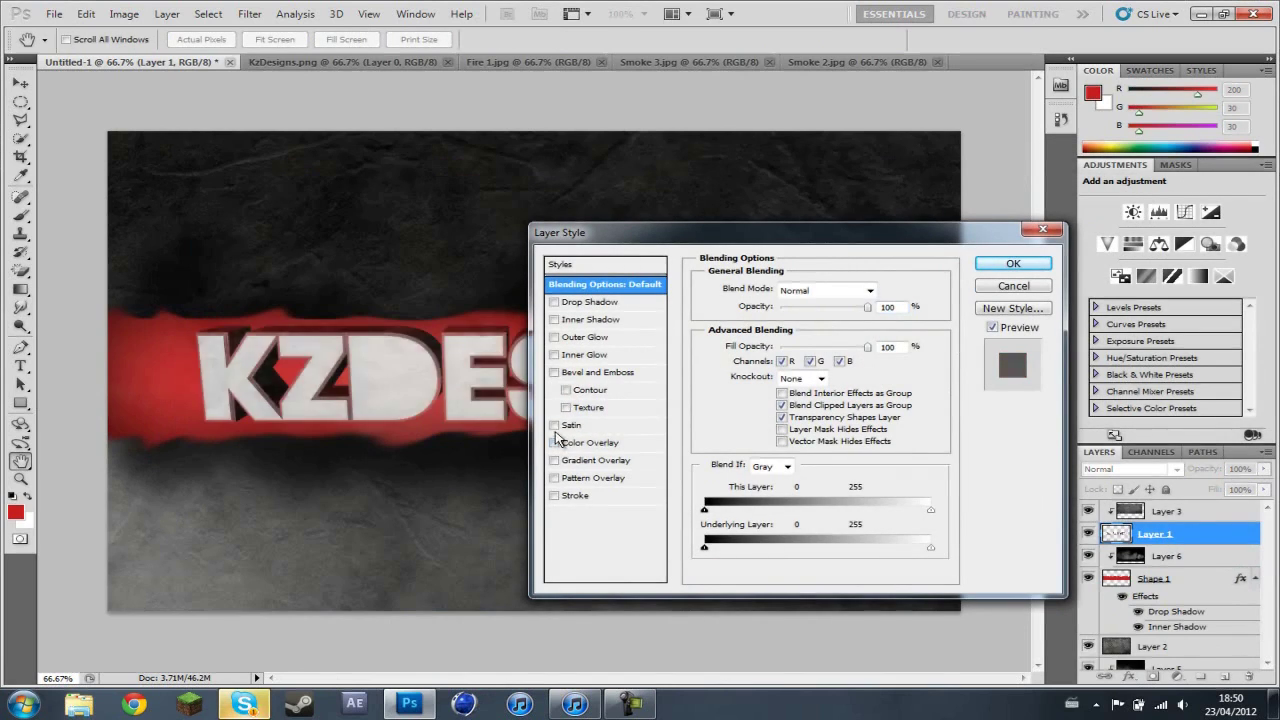
{"action": "left_click_drag", "start_coordinate": [962, 239], "coordinate": [733, 275]}
{"action": "key", "text": "Escape"}
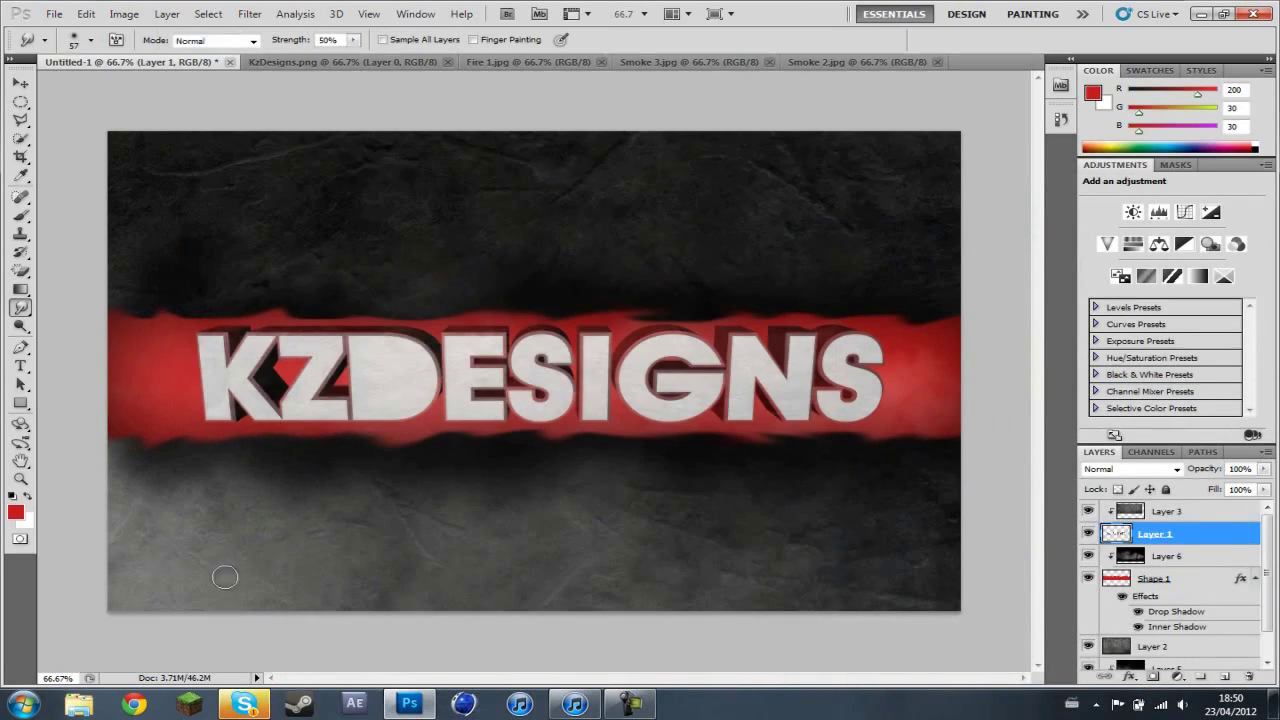
Open Flare 1 from the Flares folder and drag it into the banner design
{"action": "key", "text": "ctrl+o"}
{"action": "left_click", "coordinate": [404, 122]}
{"action": "left_click", "coordinate": [365, 303]}
{"action": "left_click", "coordinate": [432, 122]}
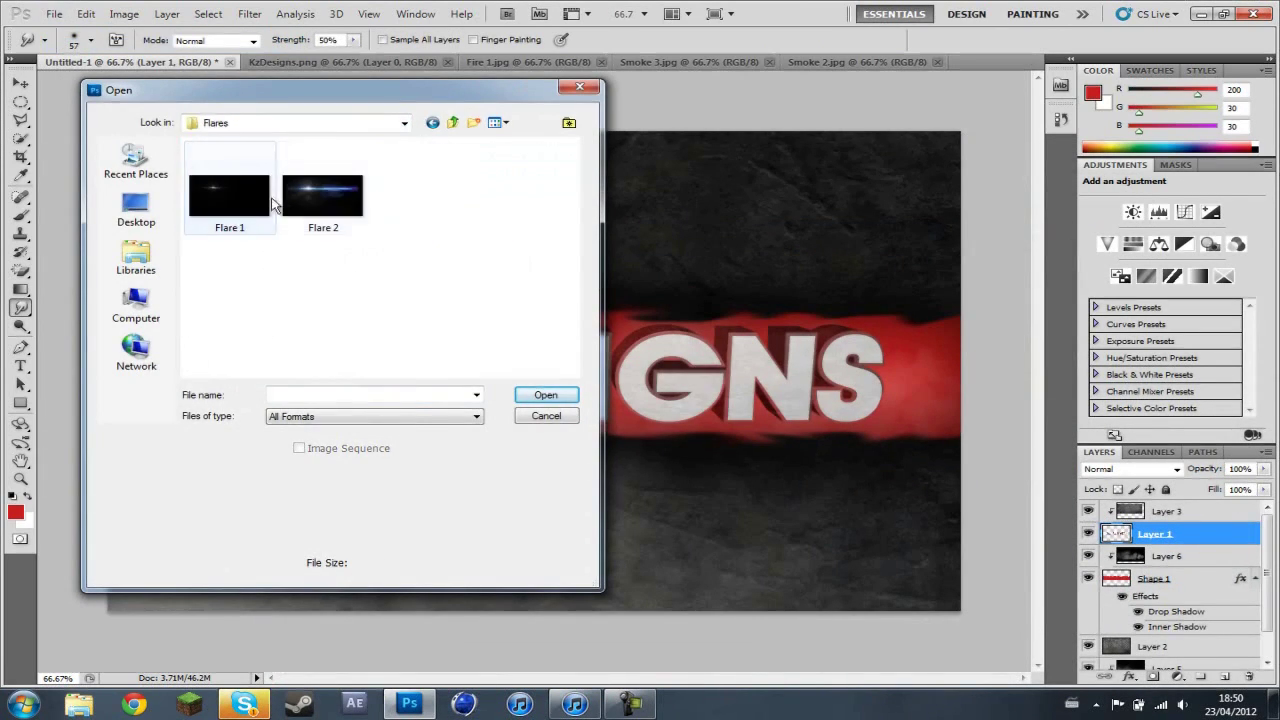
{"action": "double_click", "coordinate": [229, 195]}
{"action": "key", "text": "v"}
{"action": "left_click_drag", "start_coordinate": [463, 331], "coordinate": [481, 286]}
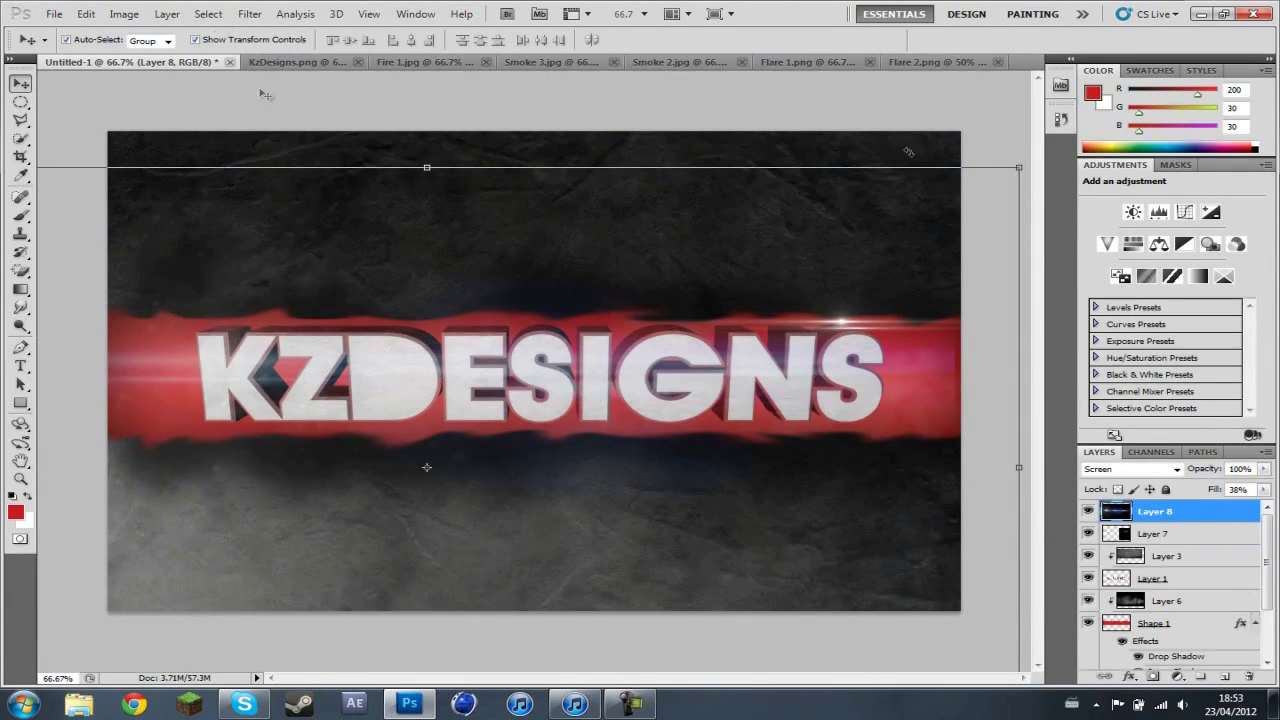
Save the design as KzDesigns 4 in Photoshop (*.PSD) format
{"action": "left_click", "coordinate": [54, 13]}
{"action": "left_click", "coordinate": [80, 257]}
{"action": "type", "text": "KzDesigns 4"}
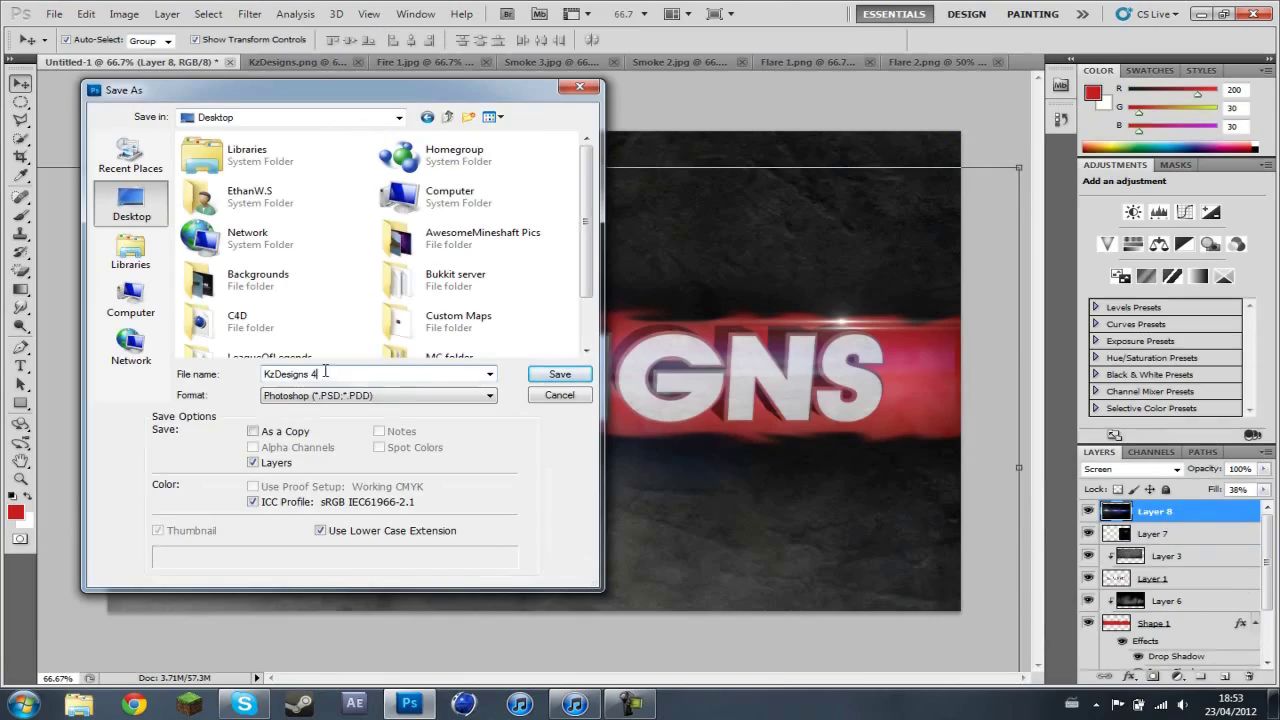
{"action": "left_click", "coordinate": [489, 395]}
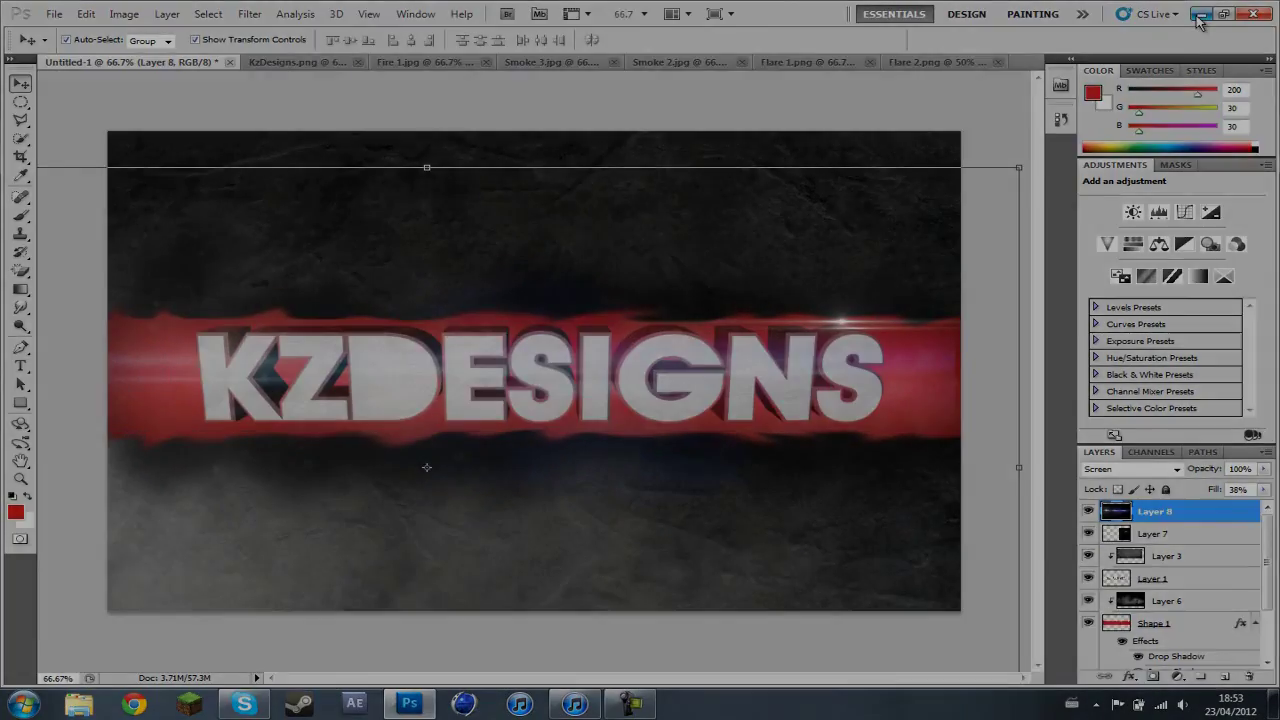